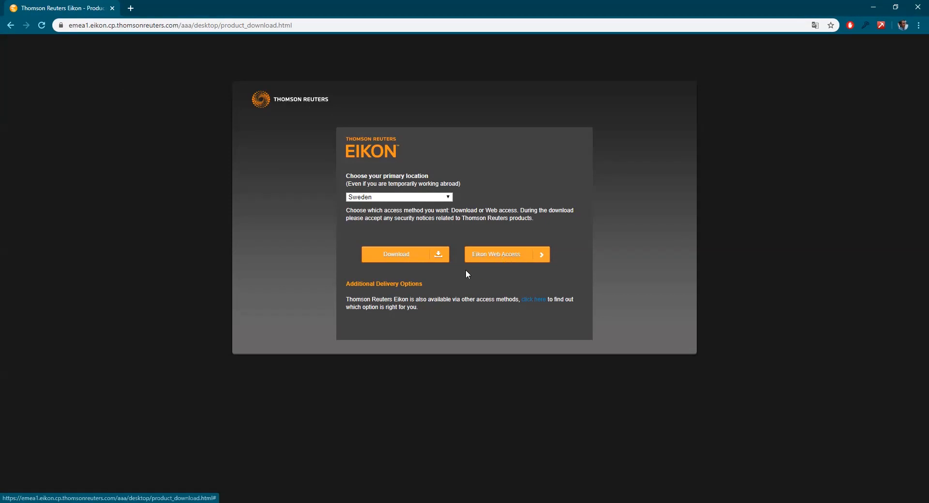
# Download the Thomson Reuters Eikon desktop application
pyautogui.click(396, 257)
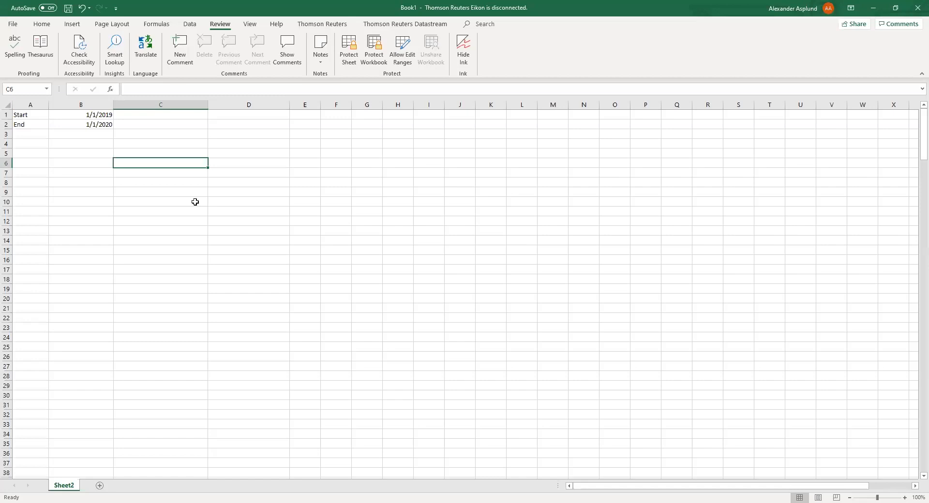
# Switch to Excel and check in the COM add-ins that Thomson Reuters Eikon - Microsoft Office is enabled
pyautogui.click(13, 24)
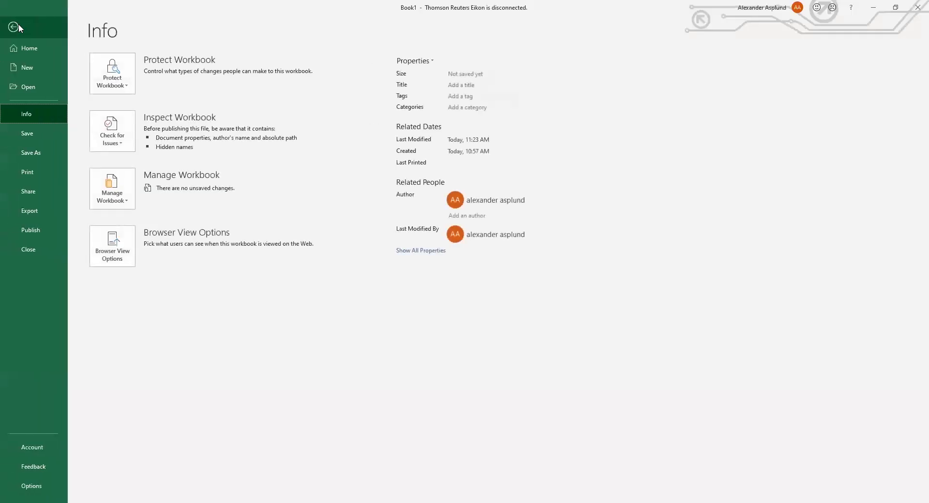
pyautogui.click(42, 490)
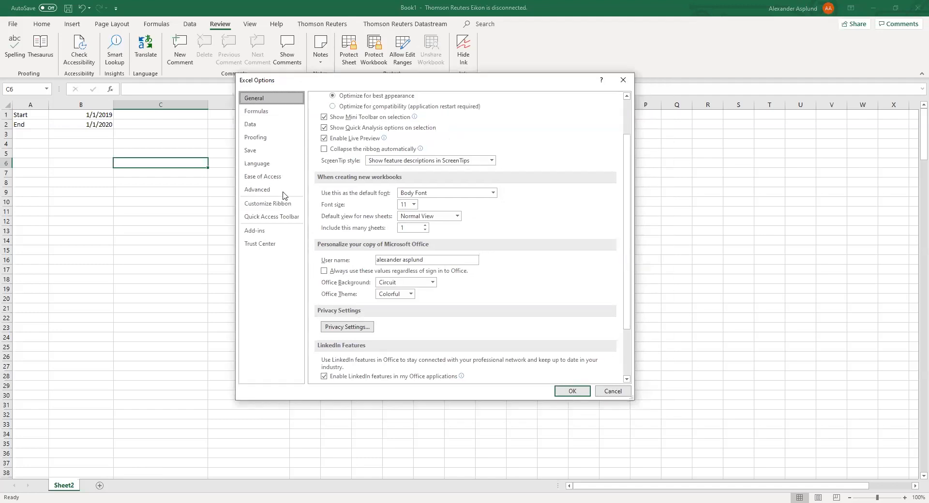
pyautogui.click(261, 232)
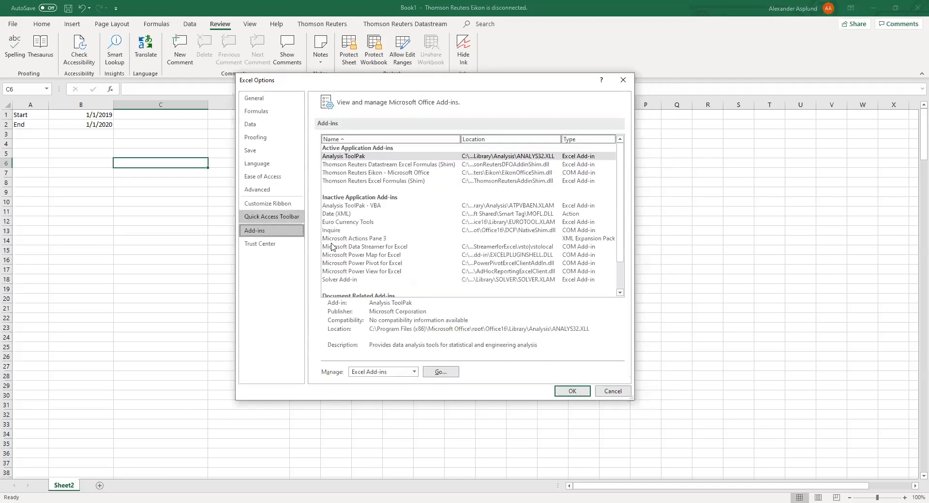
pyautogui.click(414, 372)
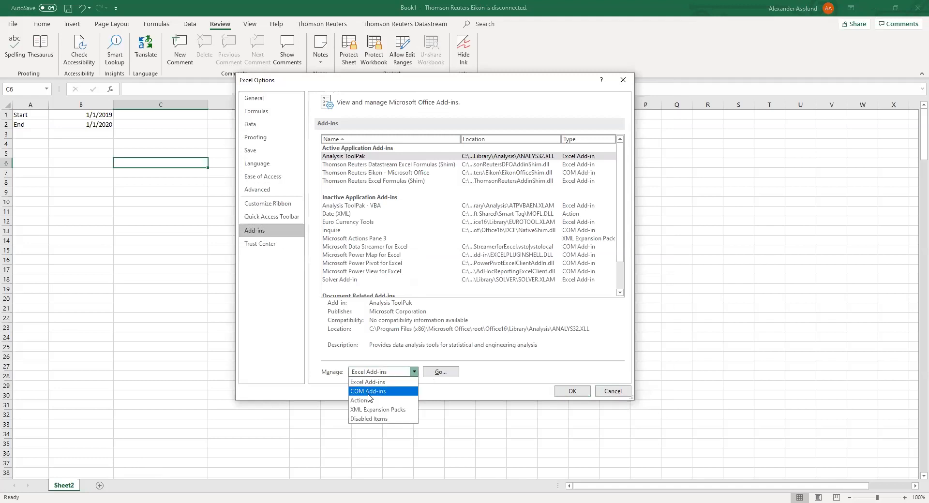
pyautogui.click(367, 392)
pyautogui.click(444, 373)
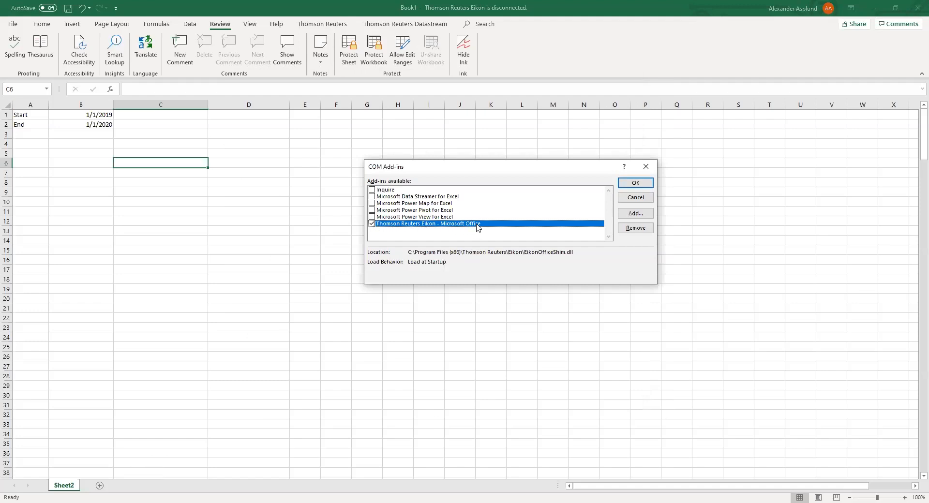
pyautogui.moveTo(417, 165); pyautogui.dragTo(388, 146)
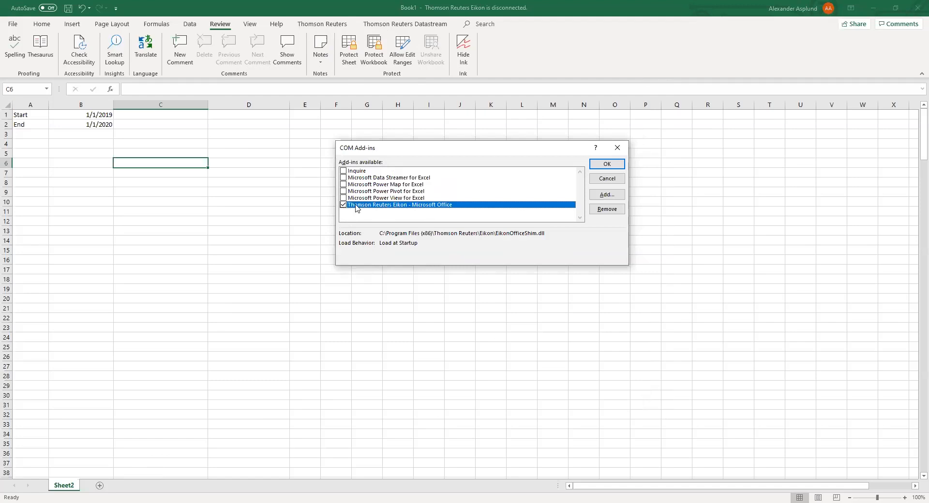
pyautogui.click(607, 165)
pyautogui.click(170, 228)
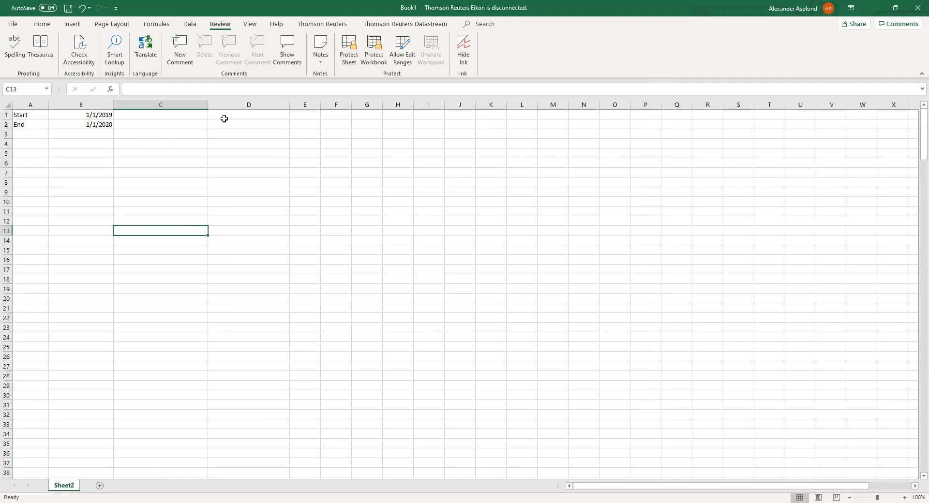
# Bring the Thomson Reuters add-in online and sign in on this device in place of the session elsewhere
pyautogui.click(337, 26)
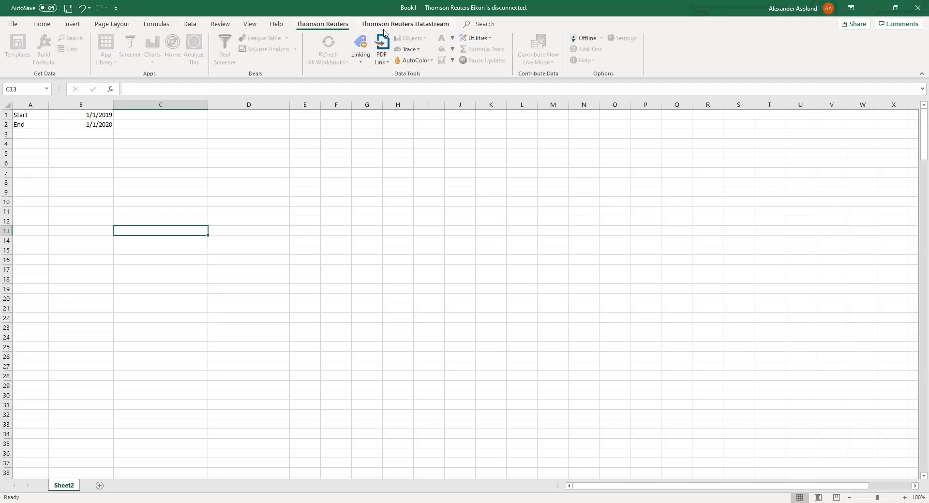
pyautogui.click(583, 39)
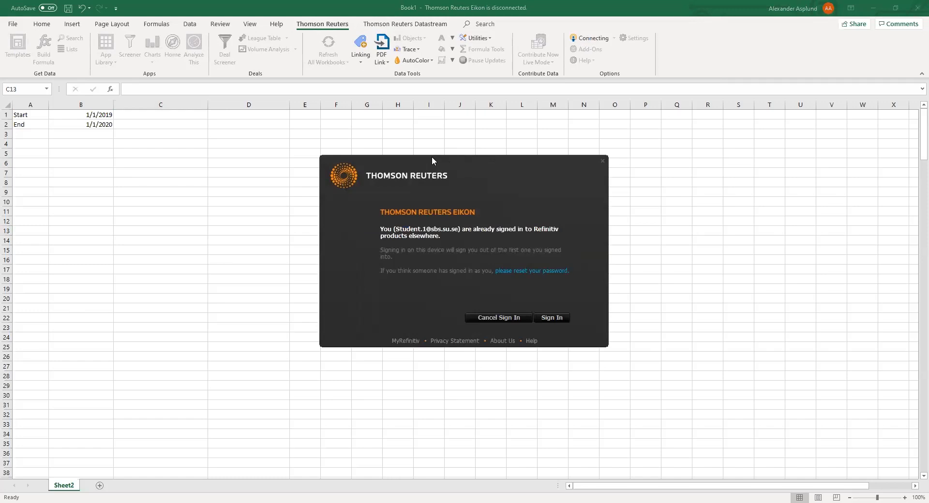
pyautogui.click(556, 320)
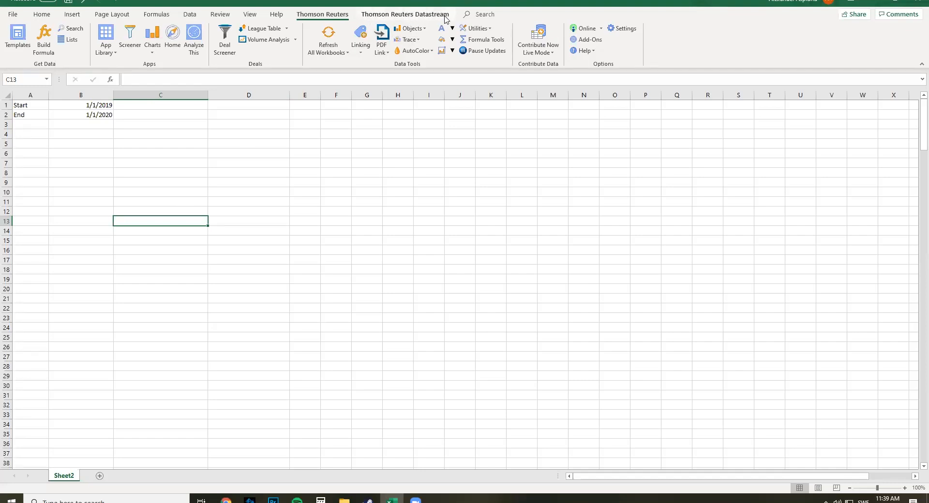
# Review the Thomson Reuters add-ons to check that the Datastream apps are enabled
pyautogui.click(406, 15)
pyautogui.click(323, 15)
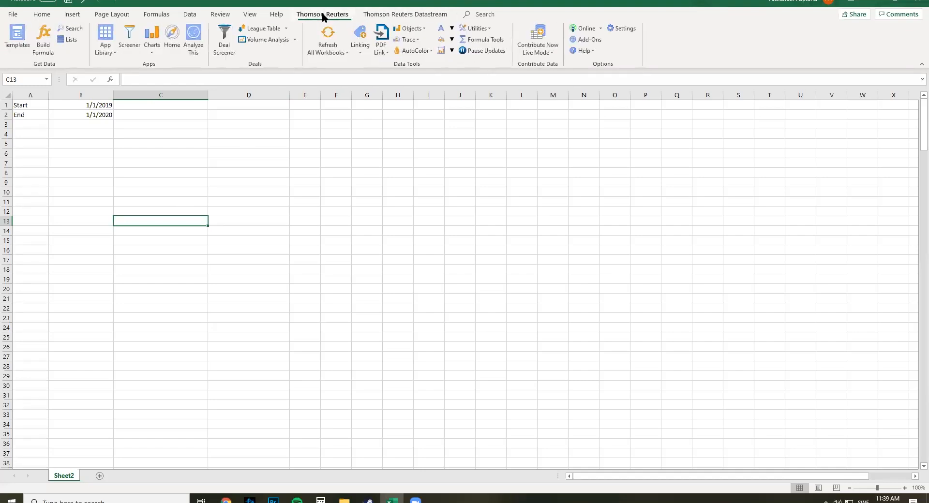
pyautogui.click(599, 41)
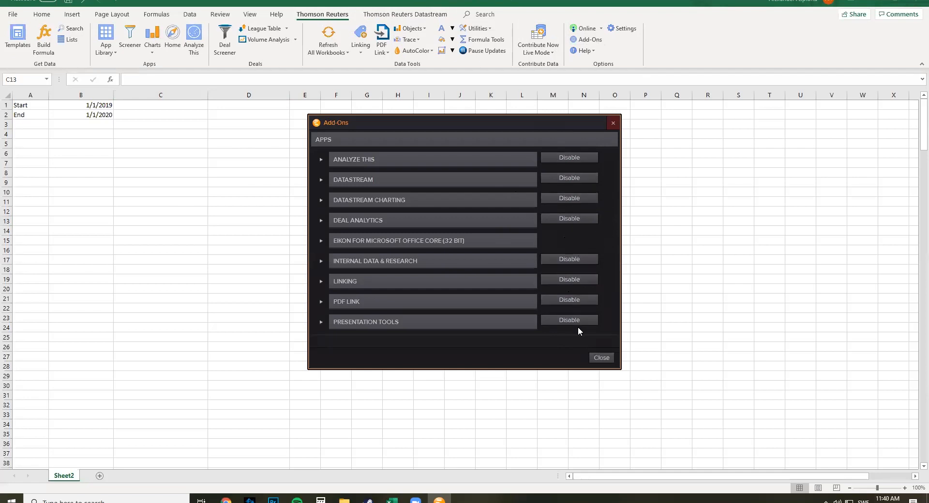
pyautogui.click(601, 358)
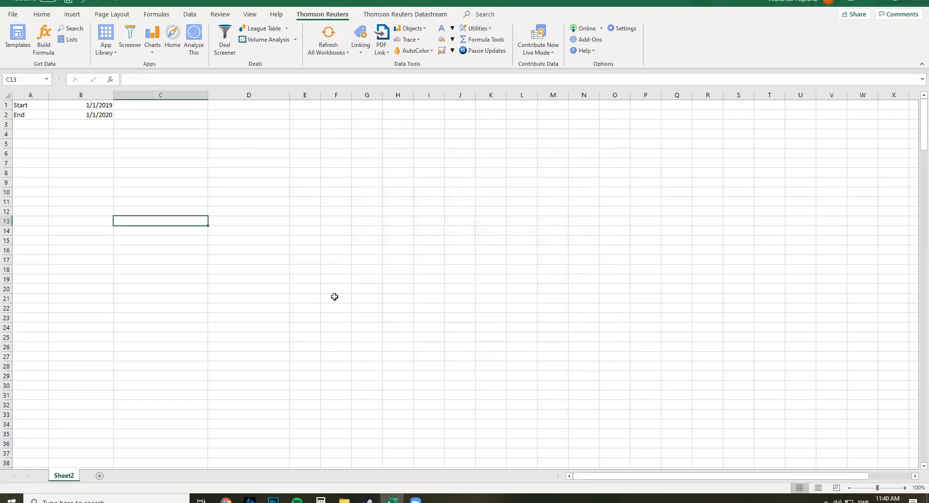
pyautogui.click(162, 200)
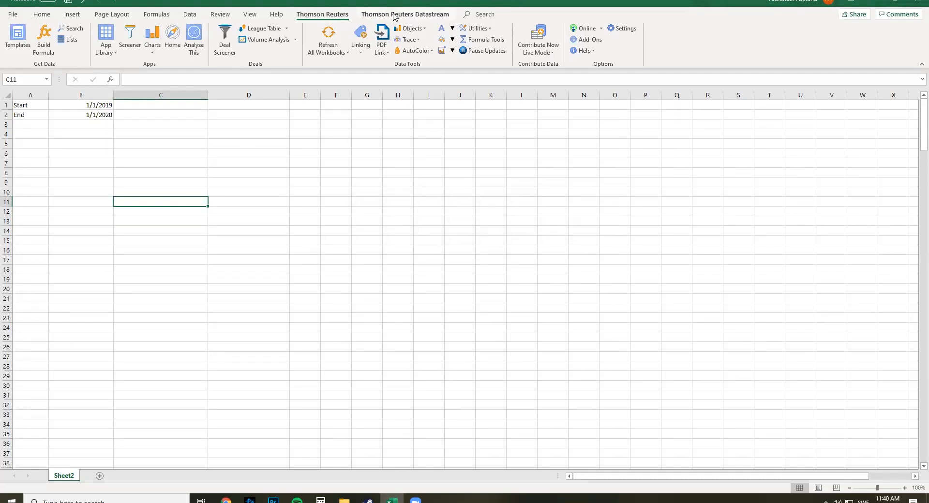
# Start a new Datastream time series request at cell A5
pyautogui.click(423, 16)
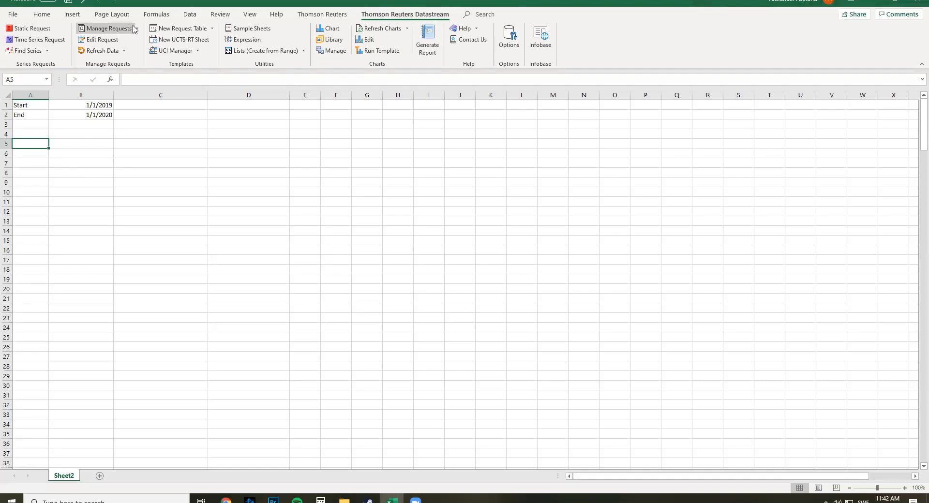
pyautogui.click(51, 42)
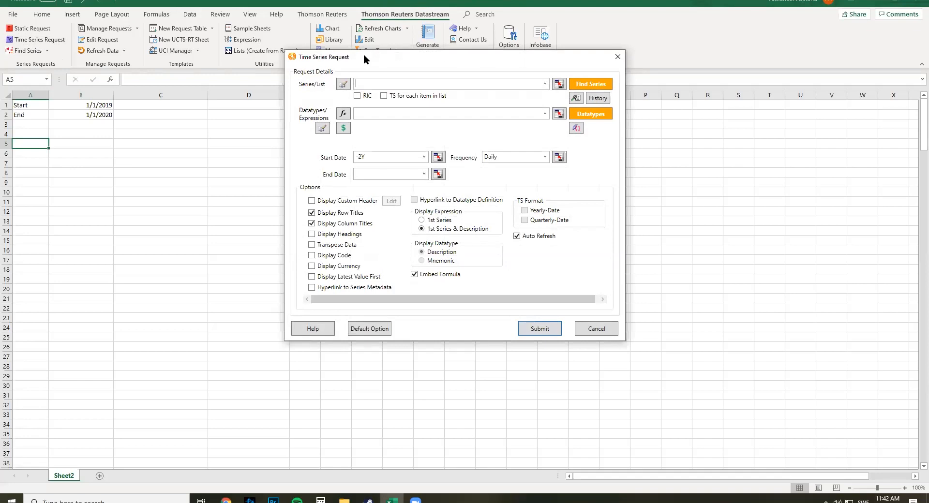
pyautogui.moveTo(364, 55); pyautogui.dragTo(305, 54)
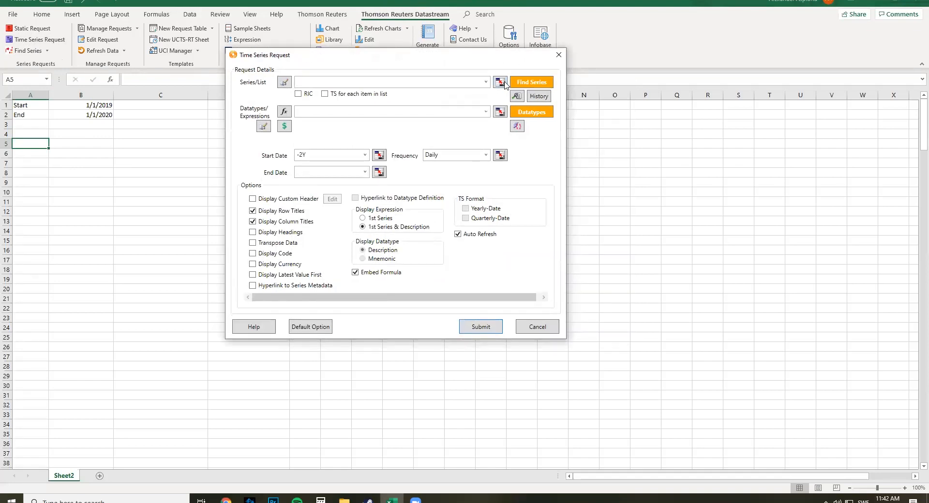
# Search the series navigator for Omxs30 and return the OMX STOCKHOLM 30 equity index (SWEDOMX) as the request's series
pyautogui.click(536, 83)
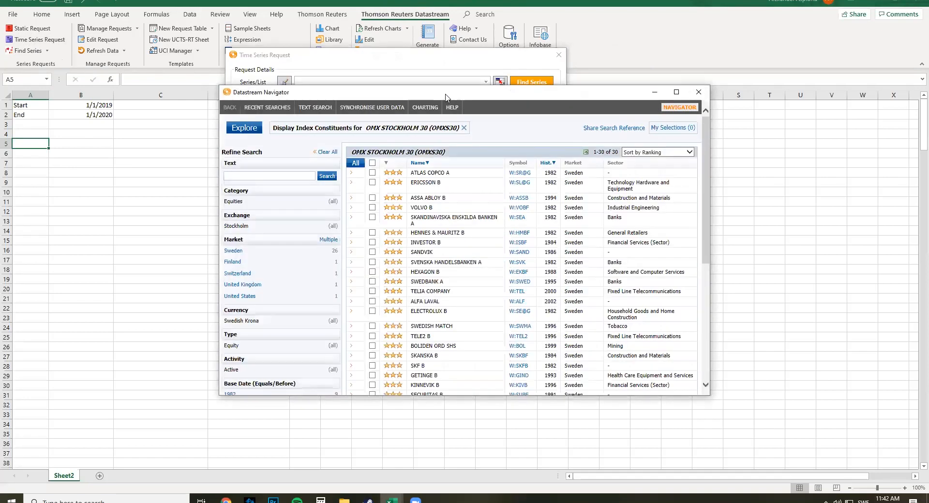
pyautogui.moveTo(446, 96); pyautogui.dragTo(423, 62)
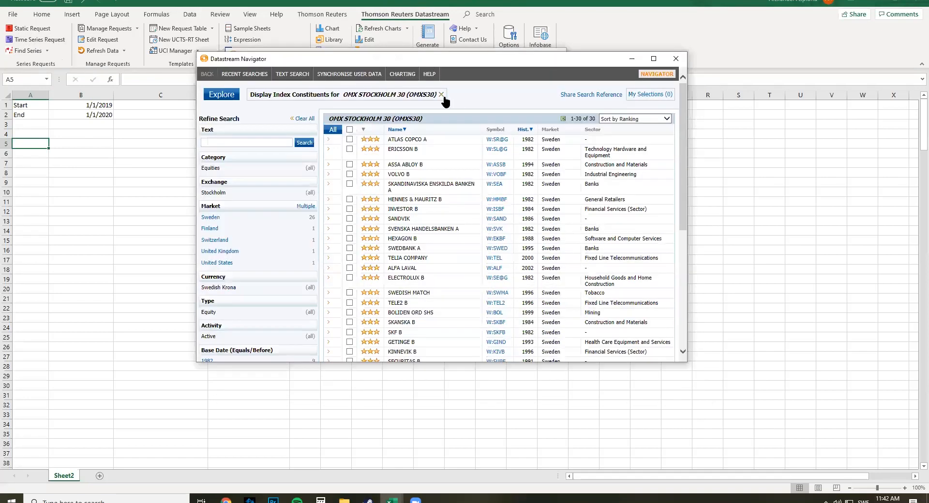
pyautogui.click(441, 95)
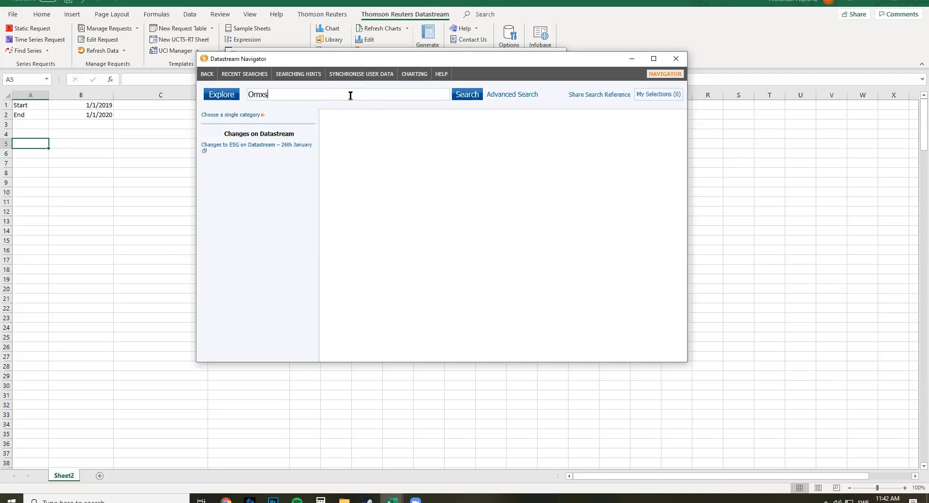
pyautogui.click(467, 95)
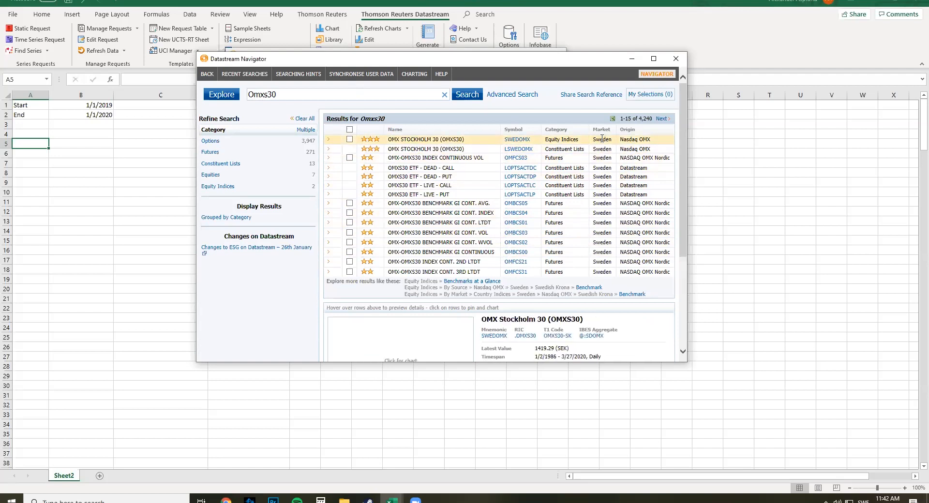
pyautogui.click(350, 139)
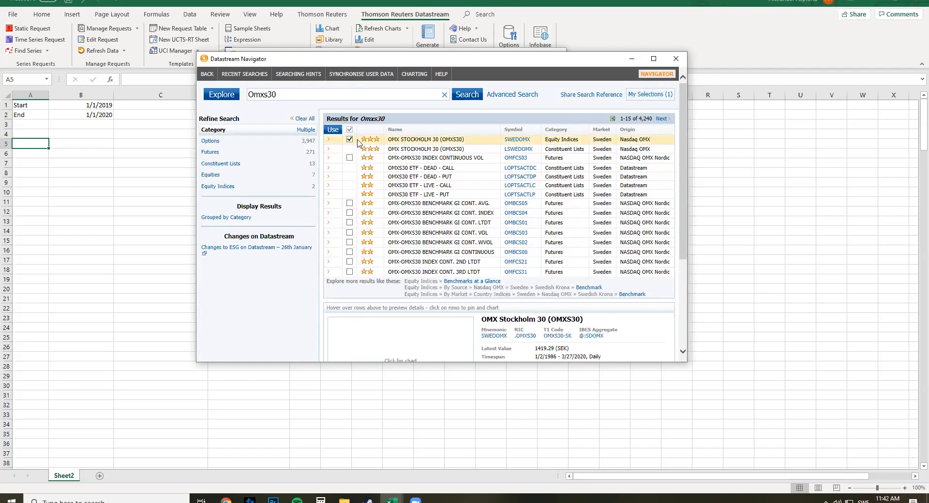
pyautogui.click(653, 96)
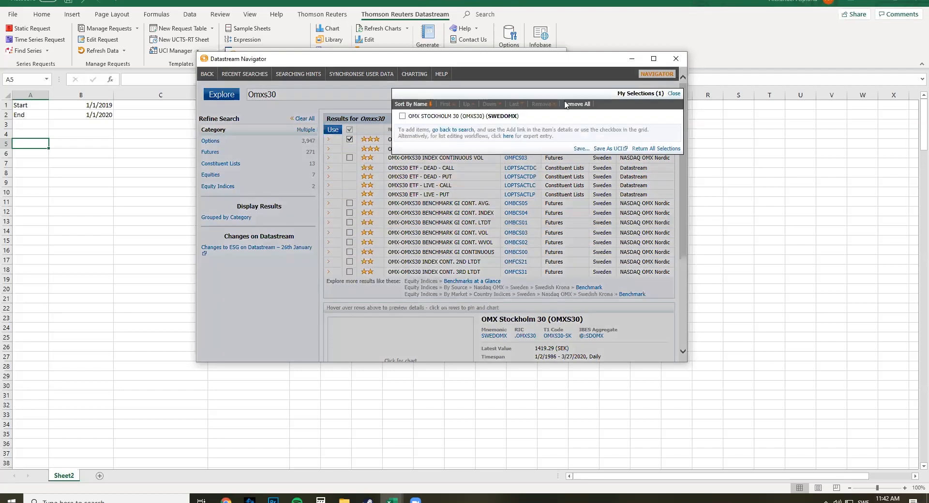
pyautogui.click(402, 117)
pyautogui.click(664, 151)
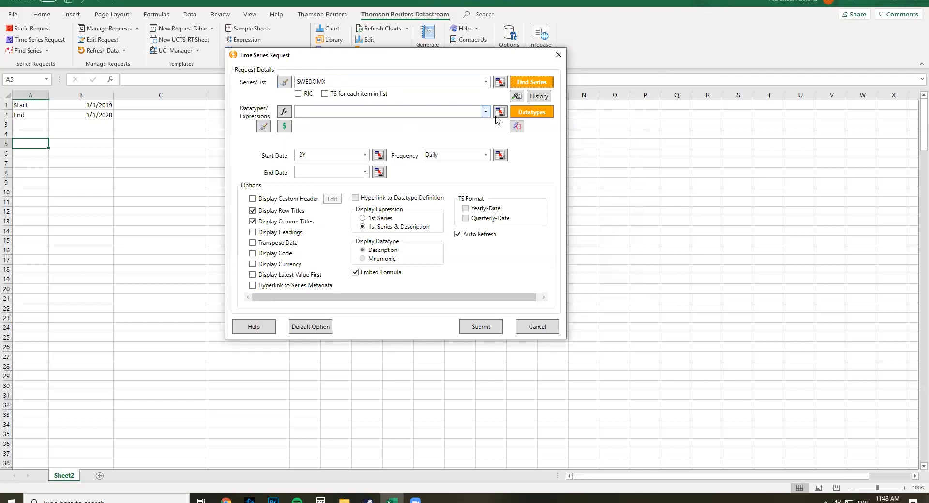
# Open the datatype search for the request and look through the datatype categories, keeping Equity Indices
pyautogui.click(544, 116)
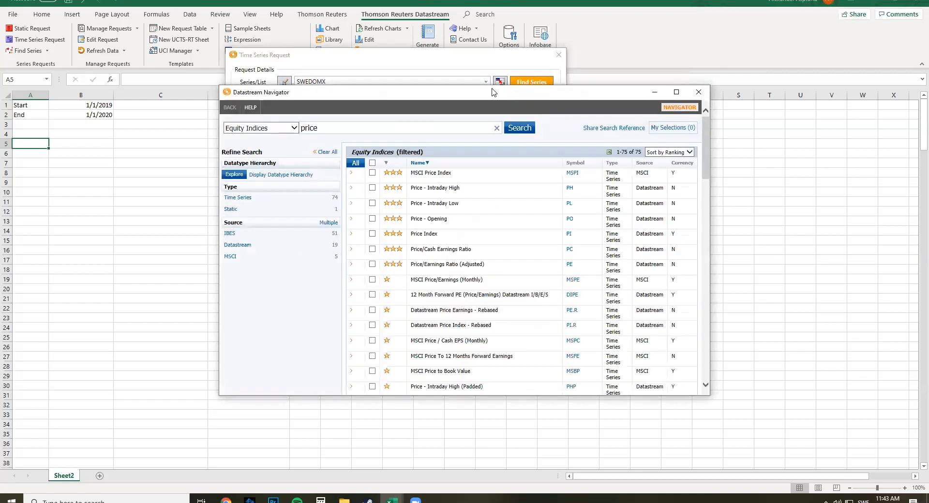
pyautogui.moveTo(345, 96); pyautogui.dragTo(265, 100)
pyautogui.click(353, 101)
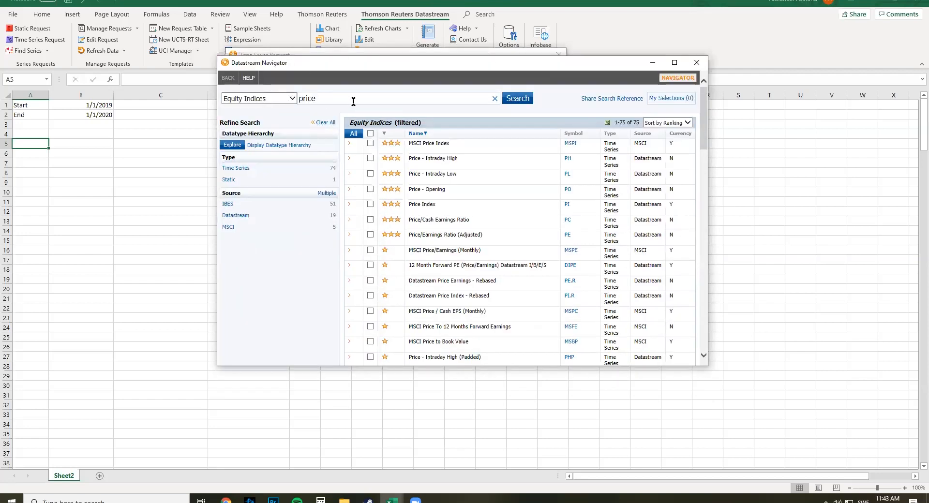
pyautogui.click(292, 100)
pyautogui.click(292, 100)
pyautogui.click(292, 100)
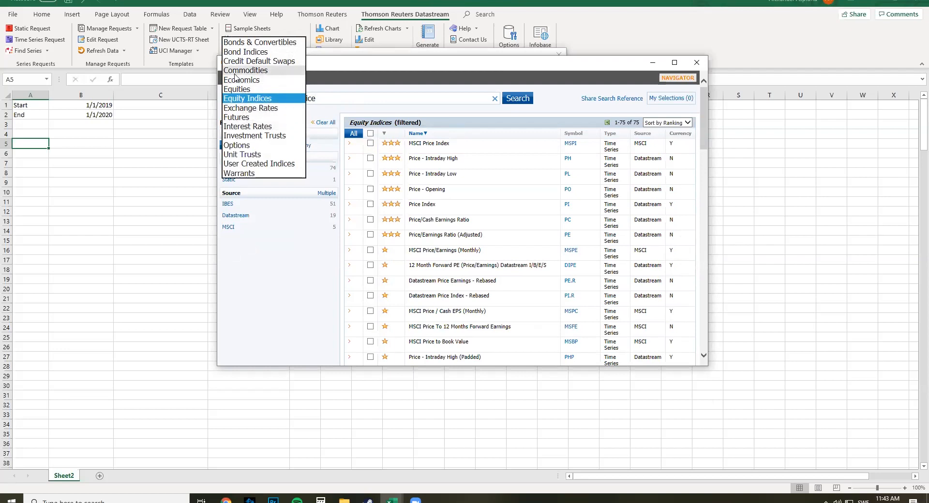
pyautogui.click(287, 277)
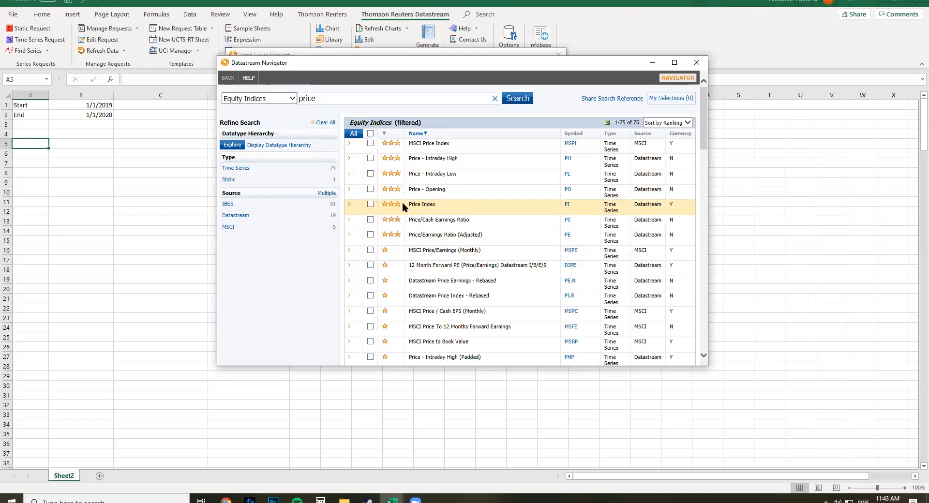
# Read the definition and notes of the Price Index (PI) datatype
pyautogui.click(450, 212)
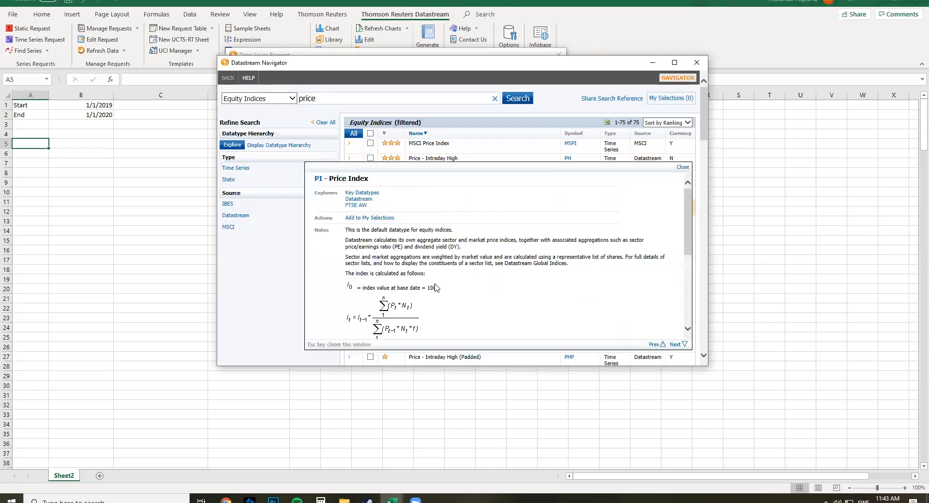
pyautogui.scroll(-1, 437, 285)
pyautogui.scroll(1, 448, 278)
pyautogui.click(682, 167)
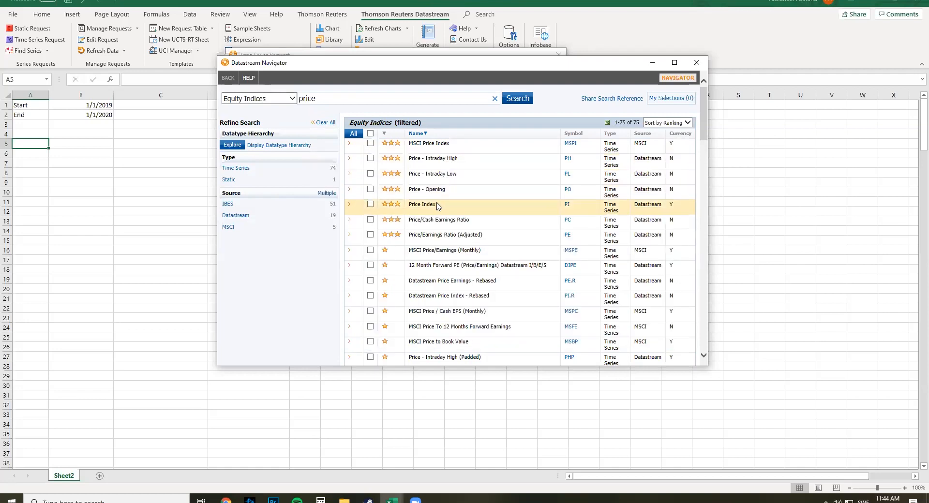
# Select the Price Index (PI) datatype and return it to the time series request
pyautogui.click(370, 205)
pyautogui.click(659, 98)
pyautogui.click(423, 120)
pyautogui.click(683, 146)
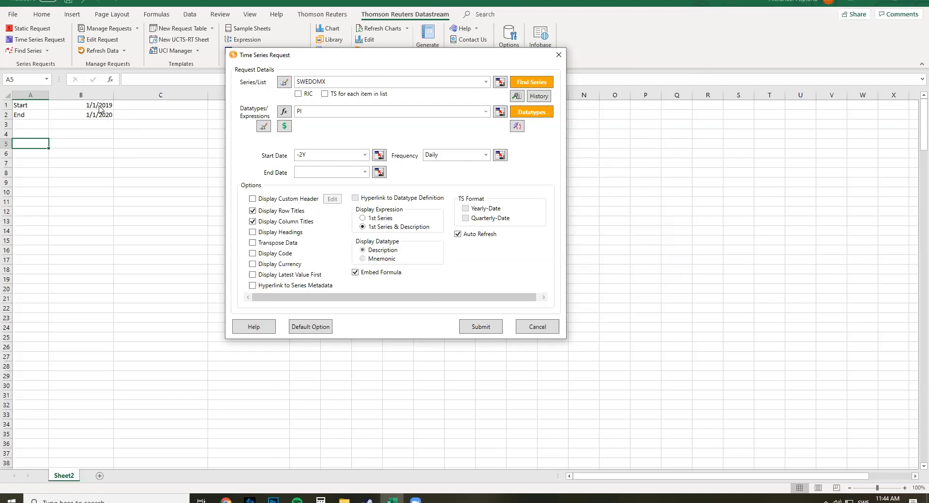
# Link the request's start date to cell B1 on Sheet2
pyautogui.click(379, 154)
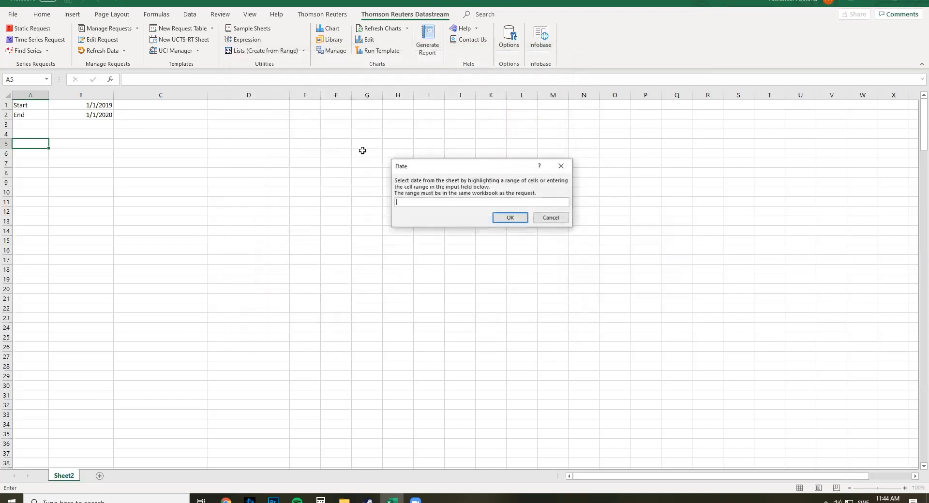
pyautogui.click(95, 105)
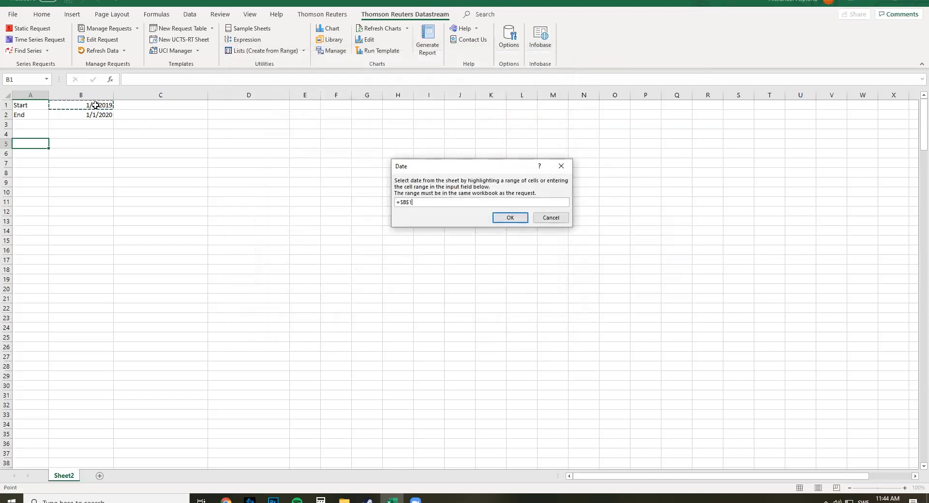
pyautogui.click(510, 217)
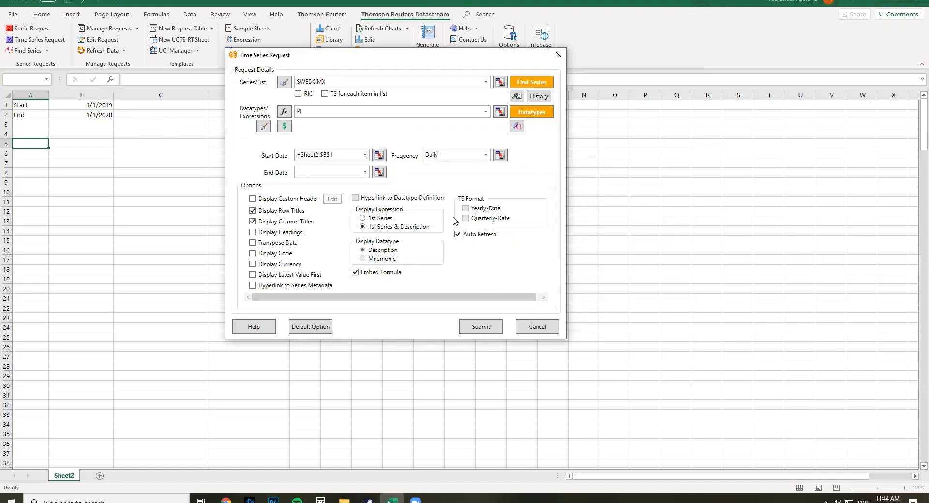
# Link the request's end date to cell B2 on Sheet2
pyautogui.click(379, 172)
pyautogui.click(107, 114)
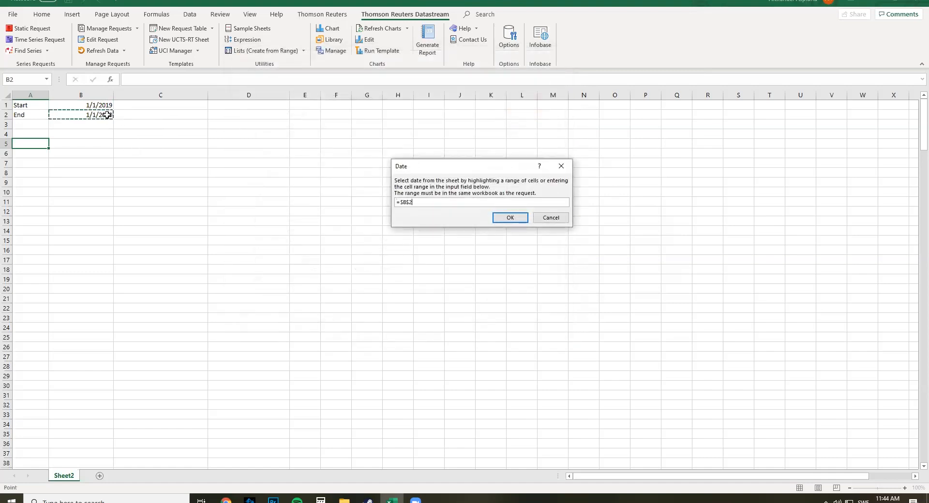
pyautogui.click(512, 219)
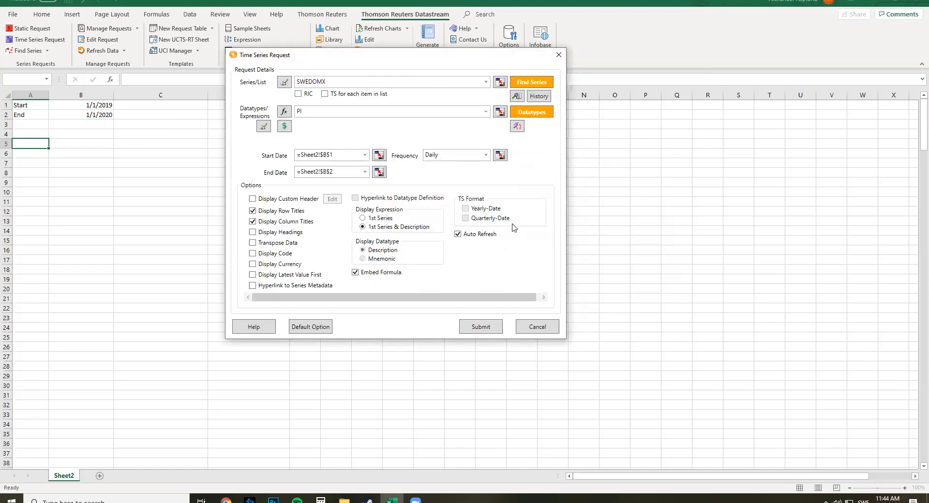
# Keep the request's frequency at Daily and its currency display off, and submit the request
pyautogui.click(486, 154)
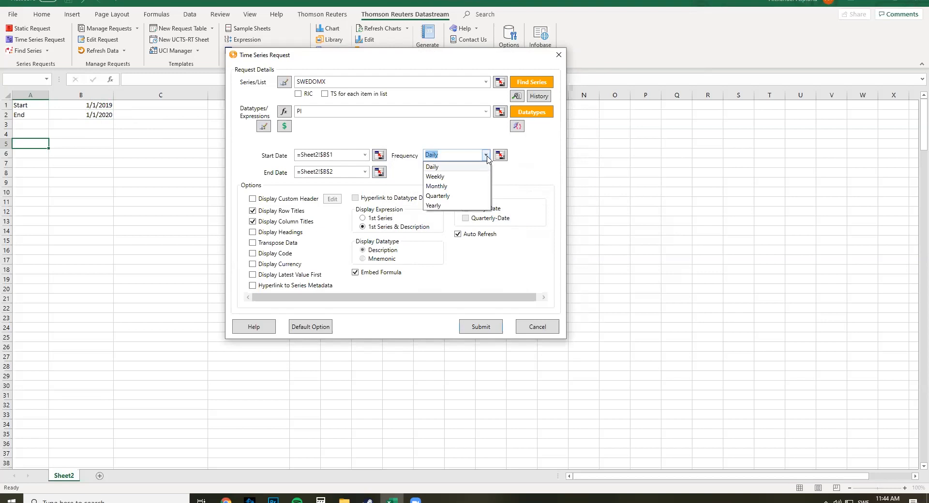
pyautogui.click(439, 167)
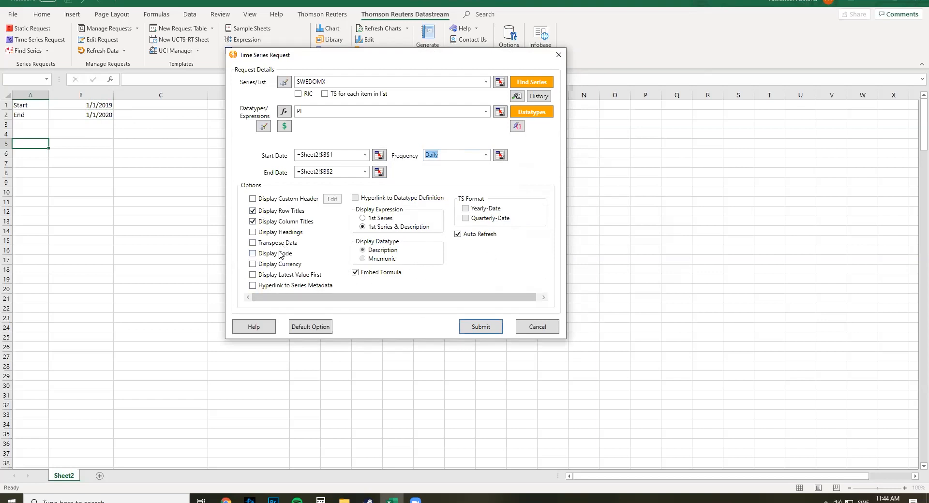
pyautogui.click(283, 265)
pyautogui.click(252, 265)
pyautogui.click(482, 327)
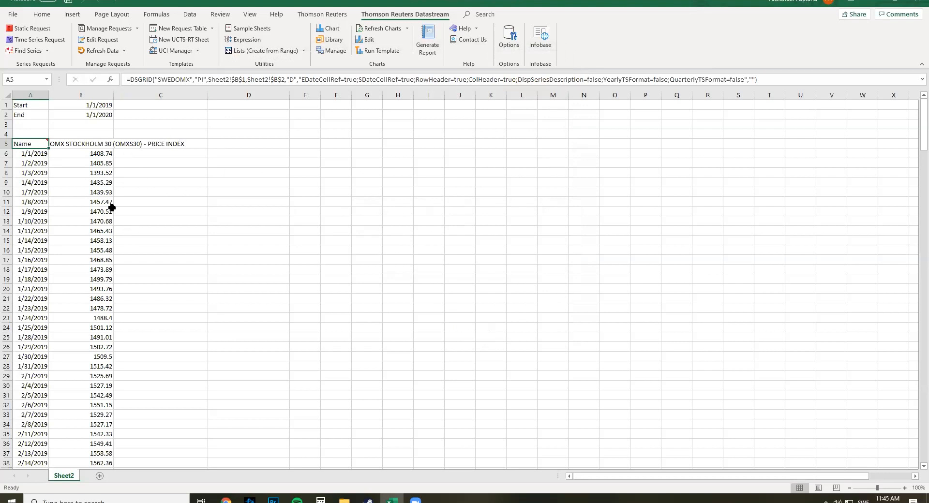
# Check the first and last rows of the returned series against the start and end dates
pyautogui.click(29, 154)
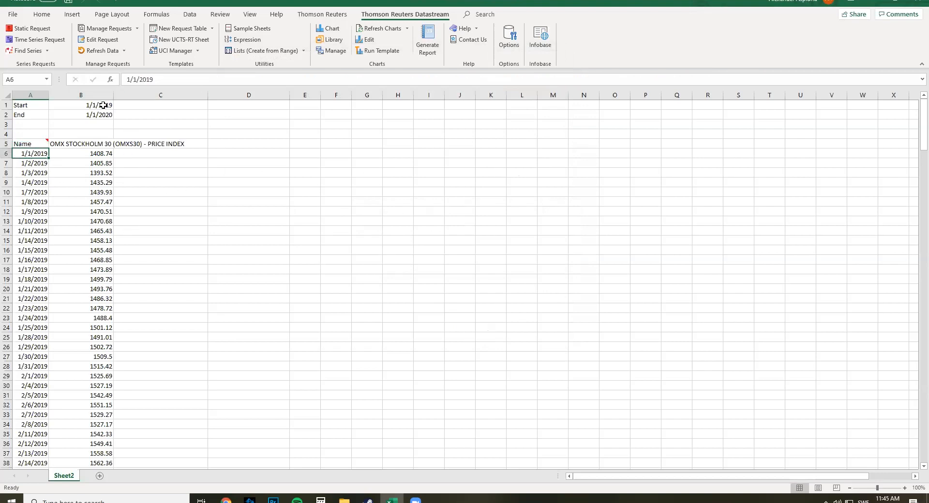
pyautogui.moveTo(914, 133); pyautogui.dragTo(914, 462)
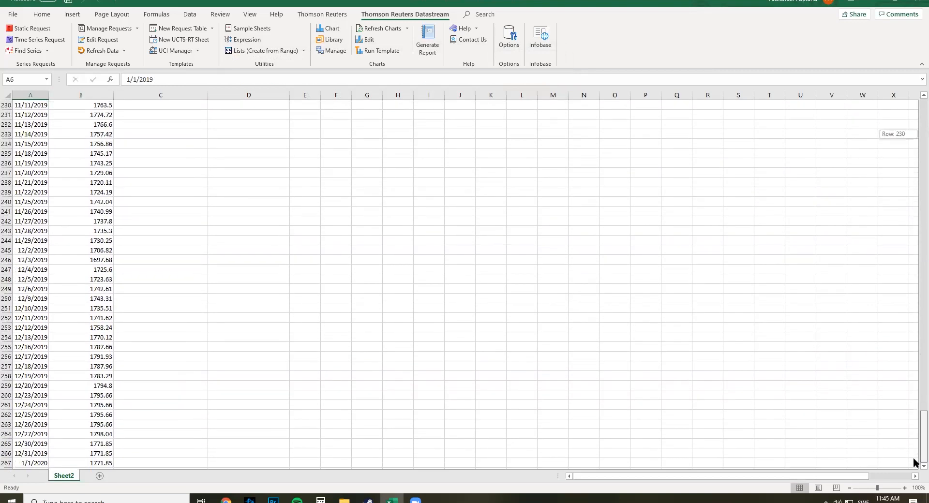
pyautogui.moveTo(914, 462); pyautogui.dragTo(914, 98)
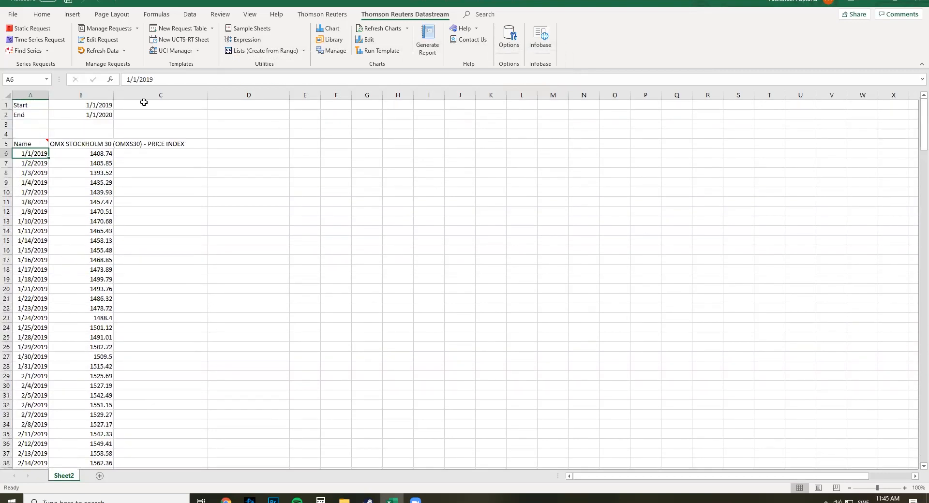
pyautogui.click(109, 114)
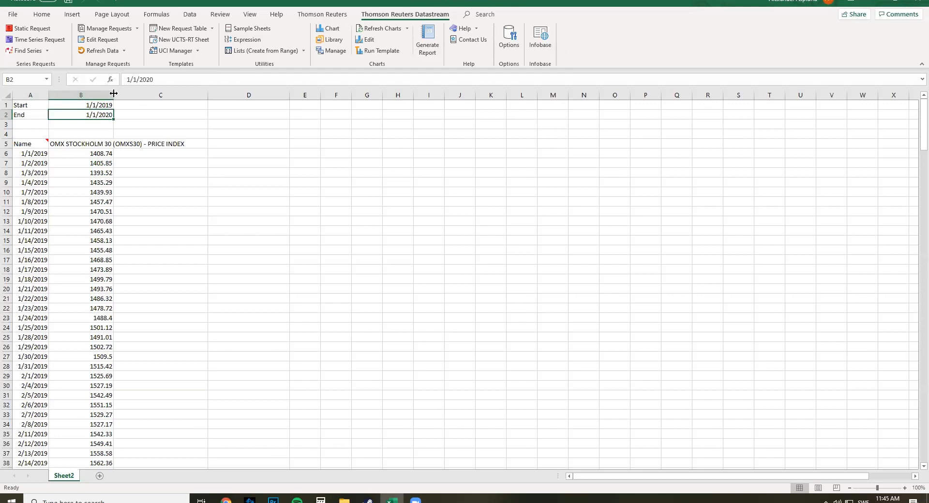
# Fit column B to the width of its header and look over the price index values
pyautogui.doubleClick(113, 95)
pyautogui.click(178, 156)
pyautogui.moveTo(178, 155); pyautogui.dragTo(180, 241)
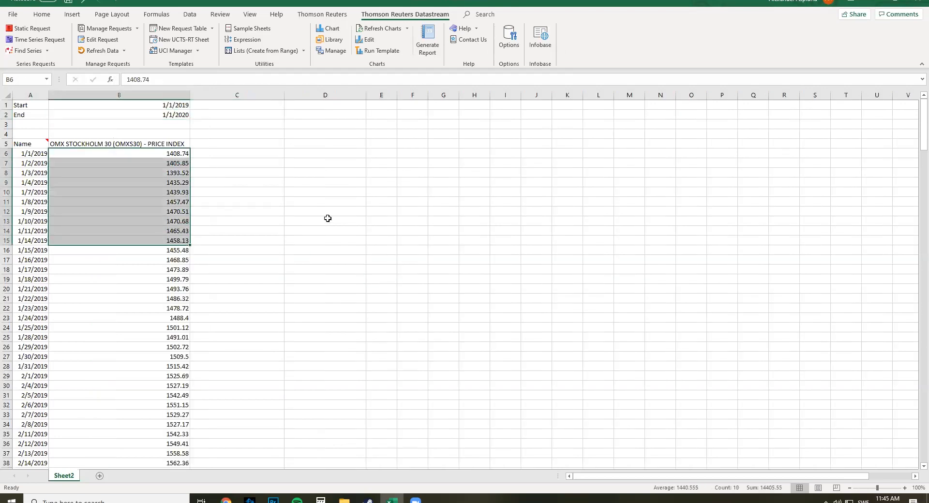
pyautogui.click(325, 221)
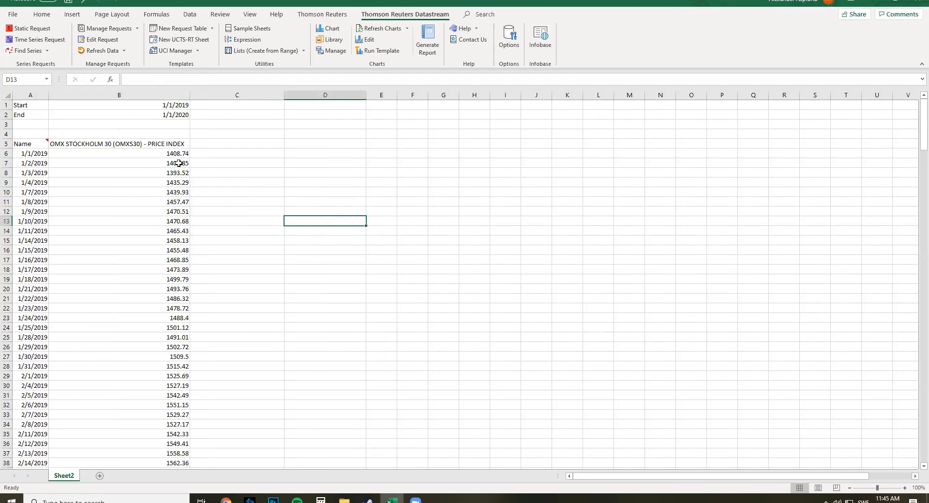
pyautogui.click(178, 154)
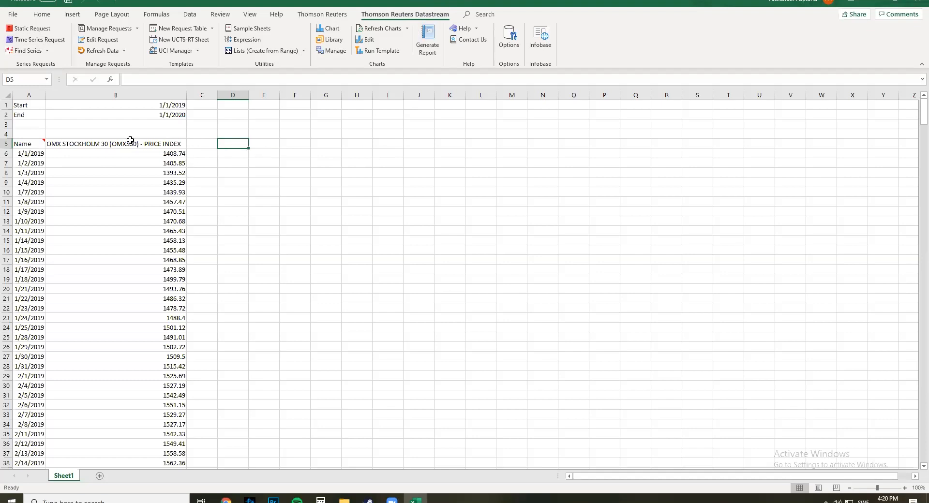
# Open the time series request embedded in cell A5 for editing
pyautogui.click(29, 144)
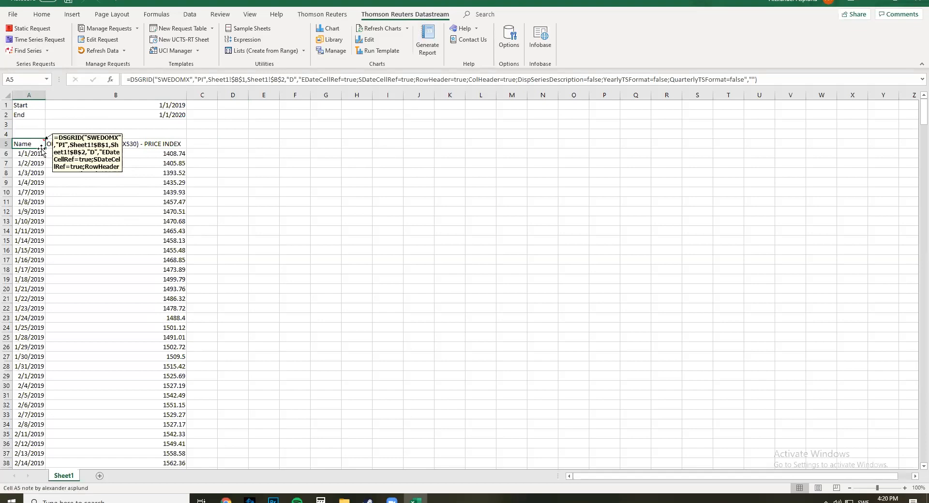
pyautogui.moveTo(45, 147)
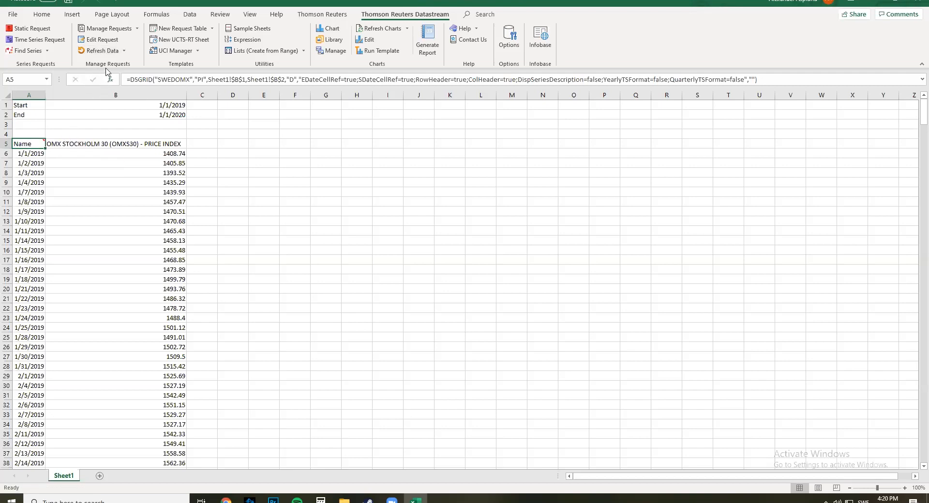
pyautogui.click(103, 43)
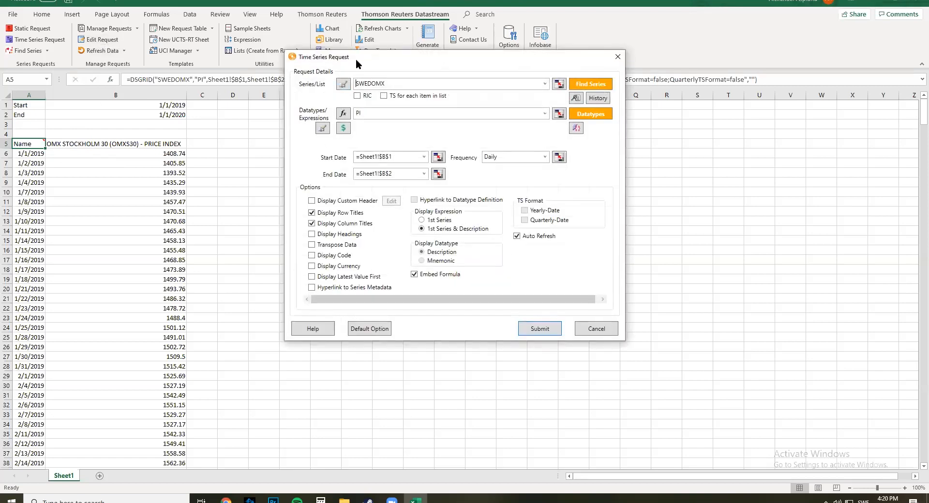
pyautogui.moveTo(355, 59); pyautogui.dragTo(289, 106)
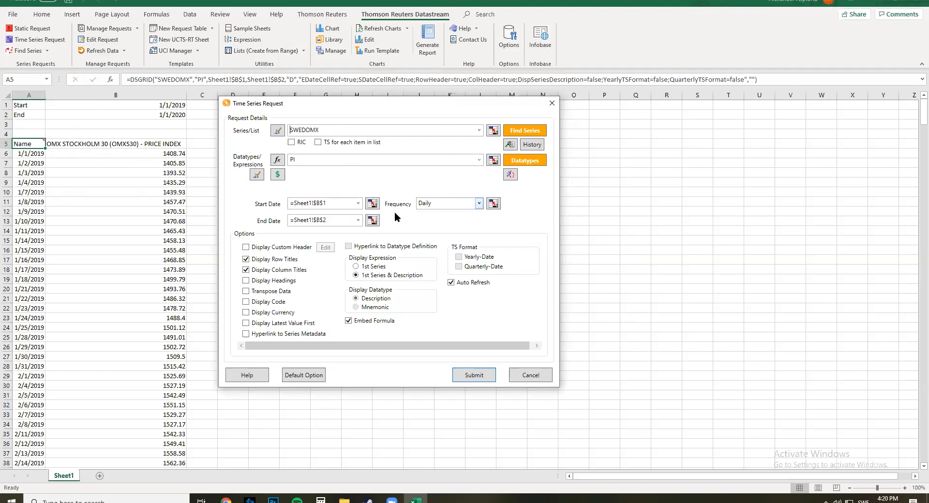
# Remove SWEDOMX from the request's series and open the series search with all filters cleared
pyautogui.doubleClick(307, 127)
pyautogui.press('BackSpace')
pyautogui.click(522, 133)
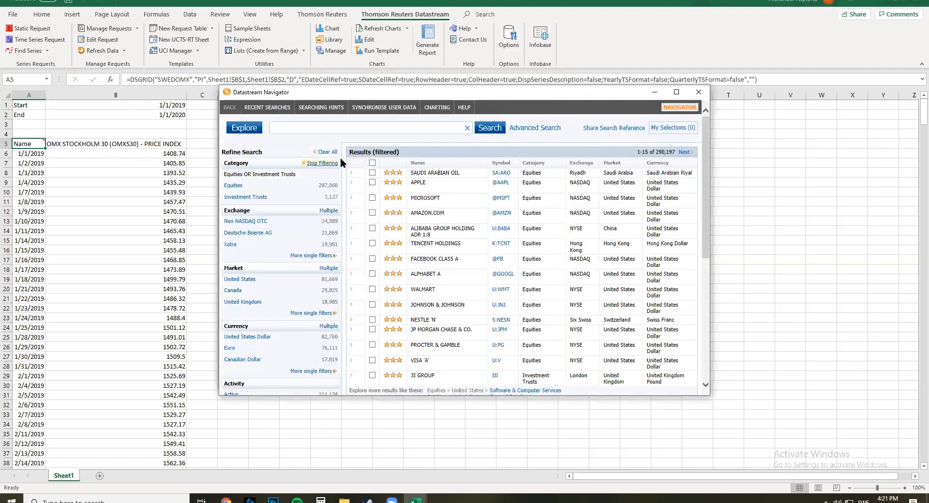
pyautogui.click(329, 152)
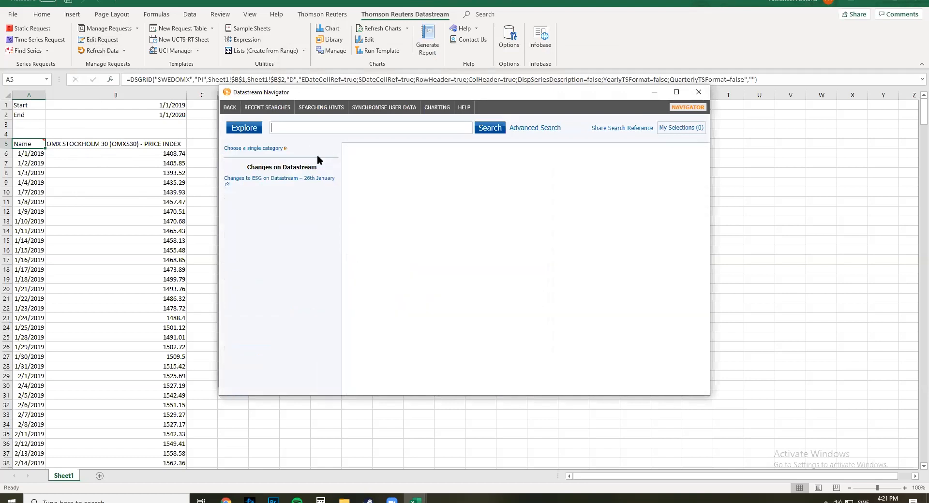
# Filter the series search to the Equity Indices category and the Sweden market
pyautogui.click(274, 148)
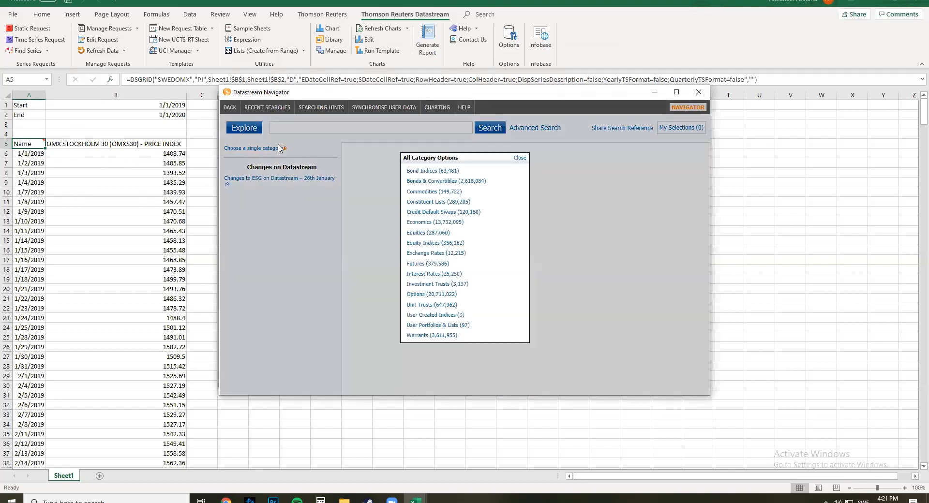
pyautogui.click(436, 243)
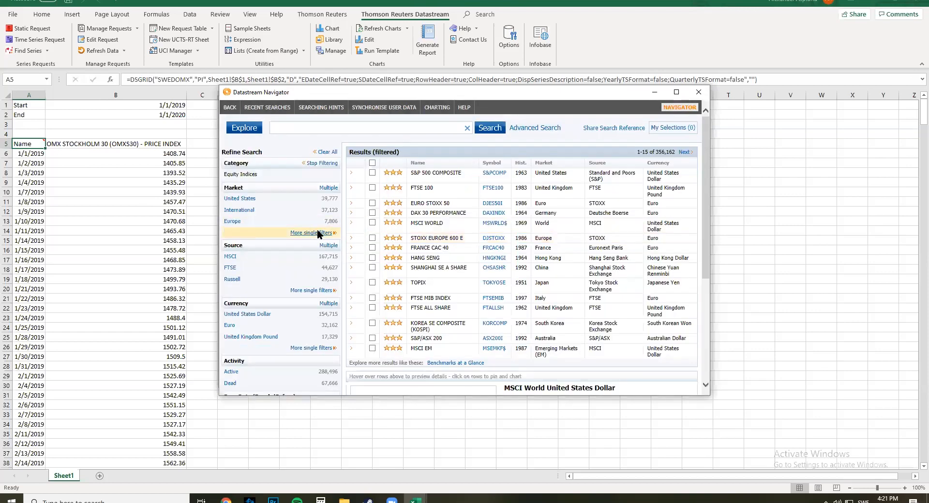
pyautogui.click(319, 234)
pyautogui.moveTo(576, 146); pyautogui.dragTo(580, 356)
pyautogui.click(389, 326)
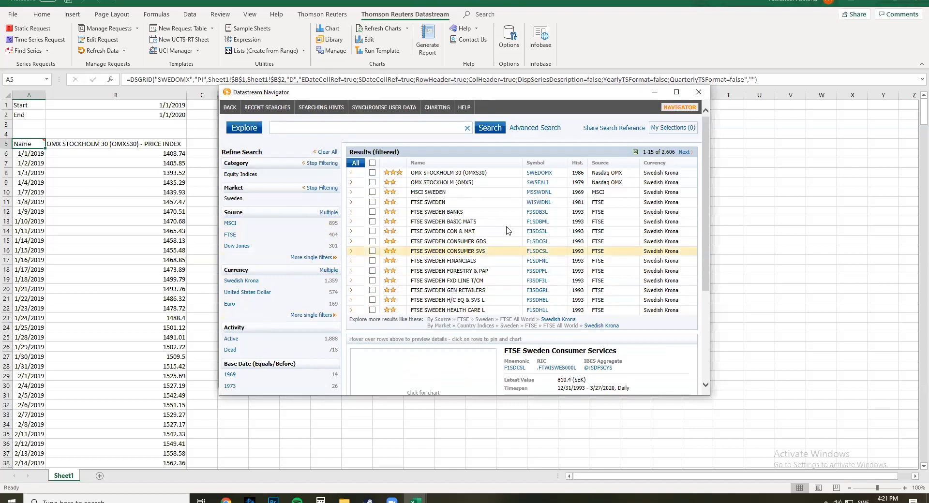
# List the constituents of OMX Stockholm 30 (OMXS30) and use all 30 as the request's series
pyautogui.click(504, 174)
pyautogui.moveTo(706, 171); pyautogui.dragTo(703, 280)
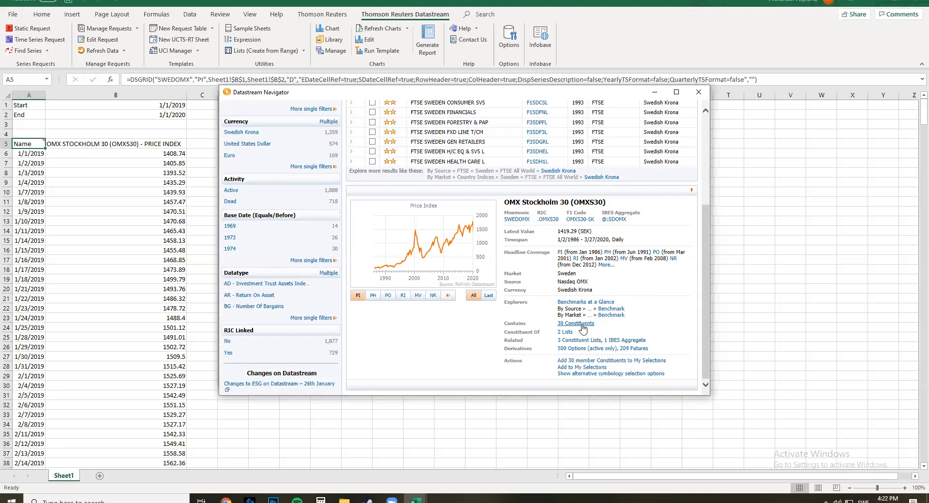
pyautogui.click(582, 324)
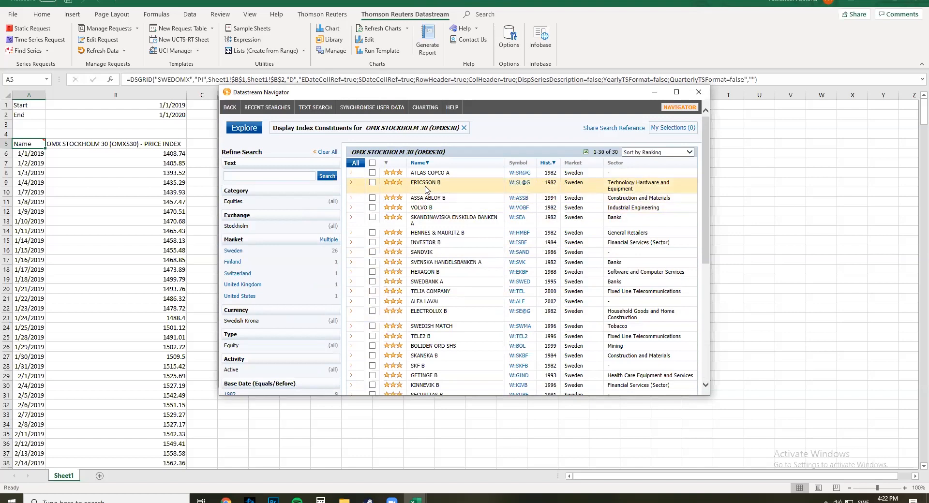
pyautogui.click(372, 163)
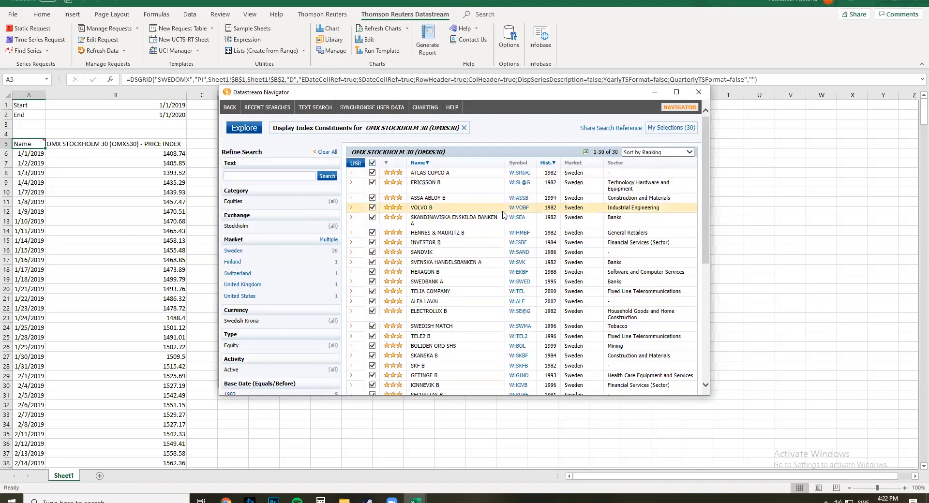
pyautogui.click(357, 164)
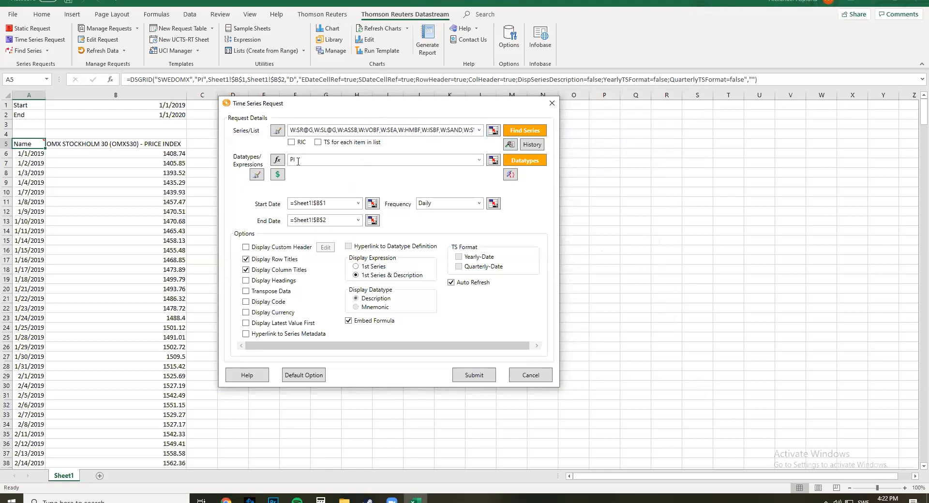
# Remove PI from the request's datatypes and search the Equity Indices datatypes
pyautogui.moveTo(305, 164); pyautogui.dragTo(288, 163)
pyautogui.press('BackSpace')
pyautogui.click(530, 161)
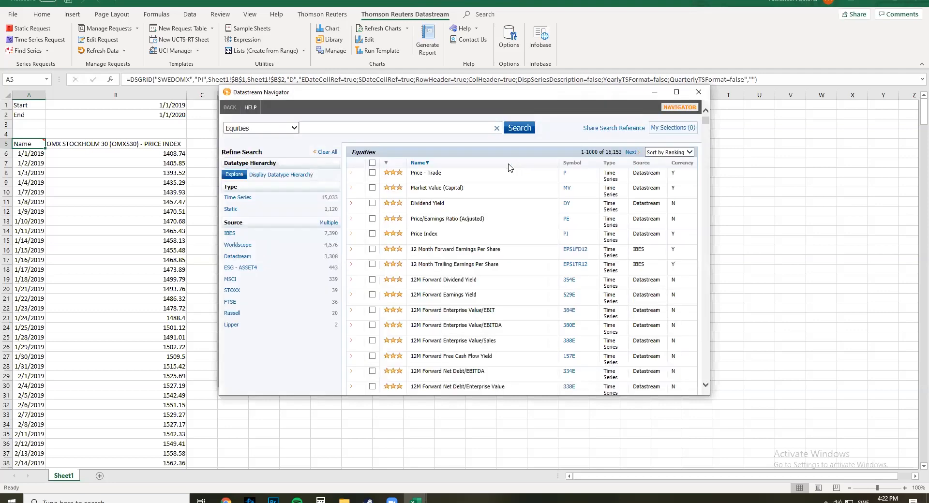
pyautogui.click(293, 129)
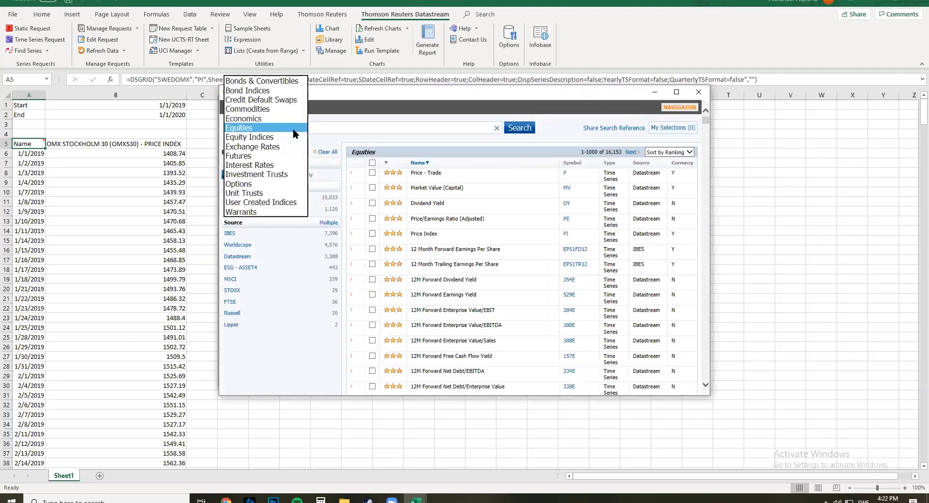
pyautogui.click(267, 137)
pyautogui.click(520, 129)
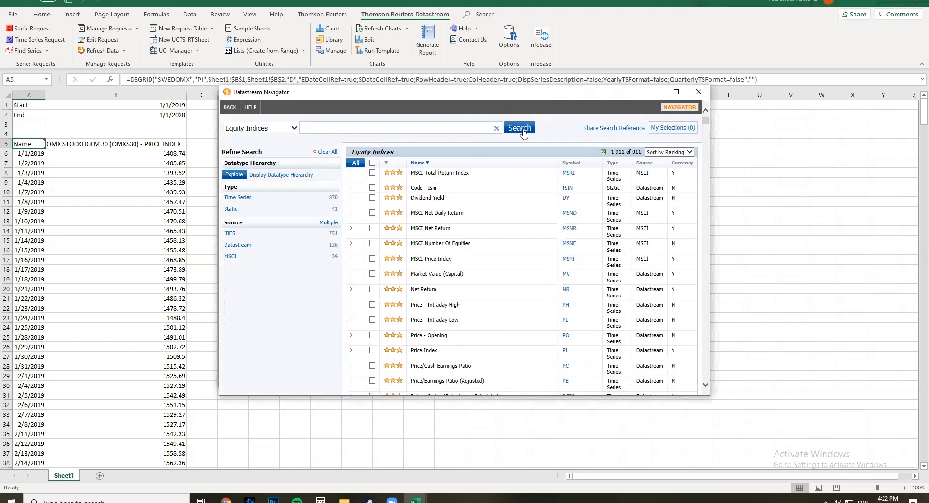
# Use the Dividend Yield (DY) and Price Index (PI) datatypes in the request and submit it
pyautogui.click(372, 199)
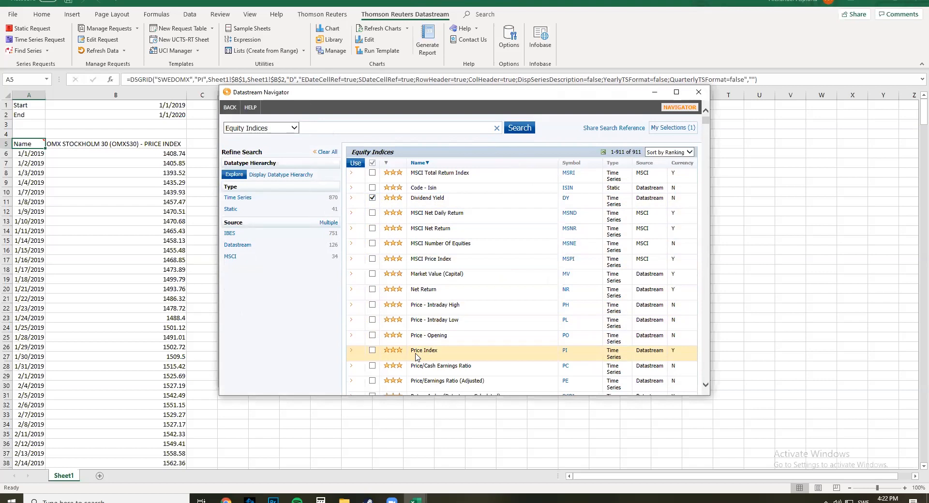
pyautogui.click(372, 350)
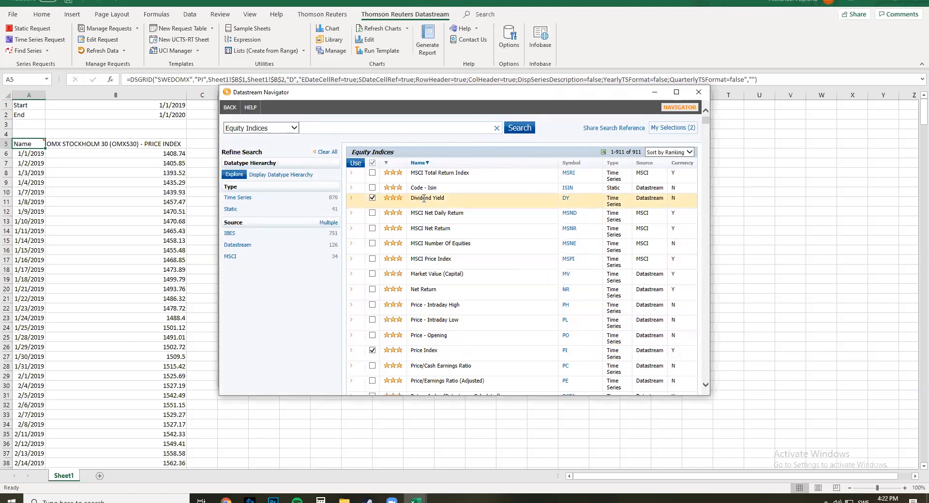
pyautogui.click(356, 165)
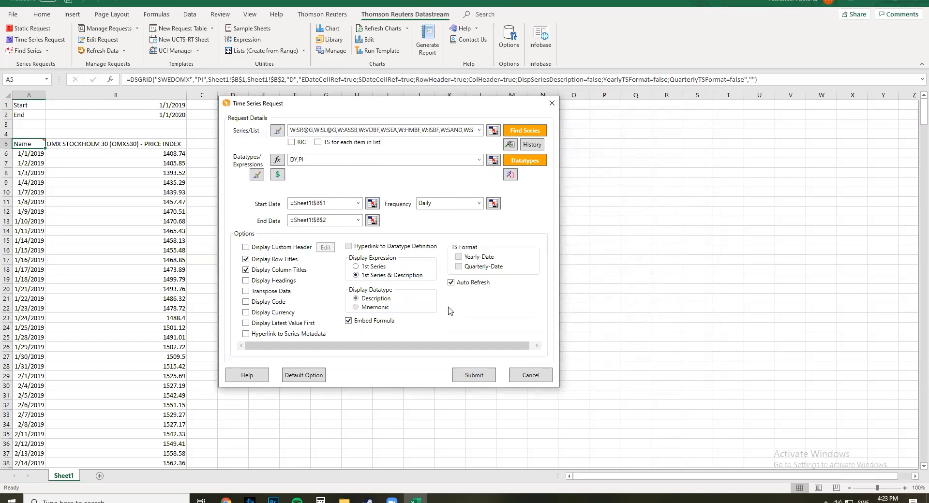
pyautogui.click(483, 379)
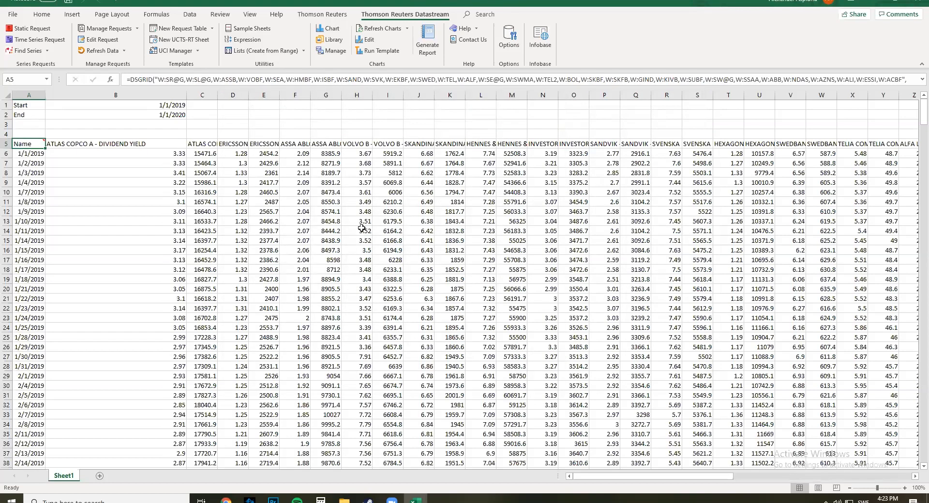
# Fit columns C and D to their headers and check the Atlas Copco A dividend yield and price index headers
pyautogui.doubleClick(217, 94)
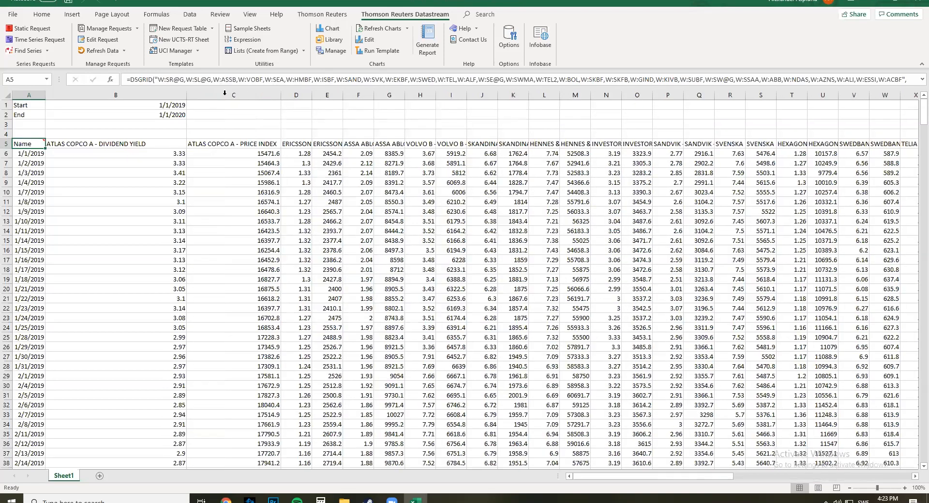
pyautogui.doubleClick(311, 95)
pyautogui.click(117, 144)
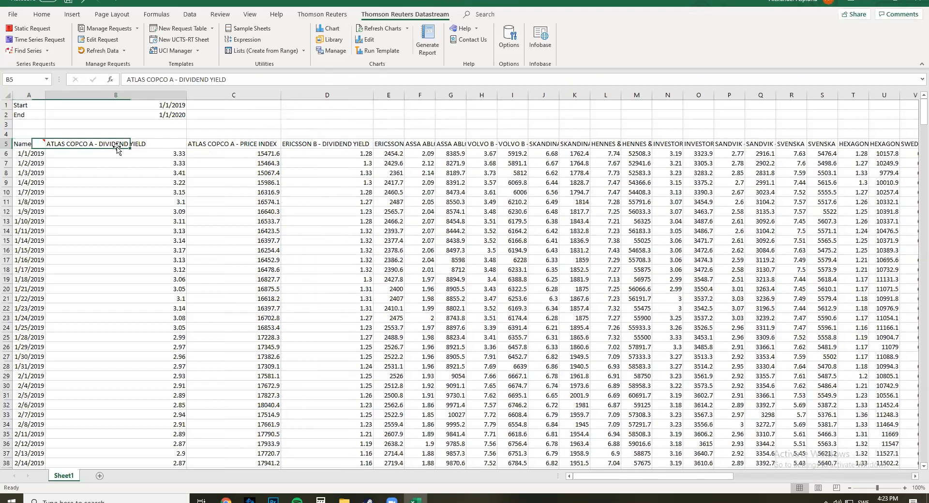
pyautogui.click(236, 144)
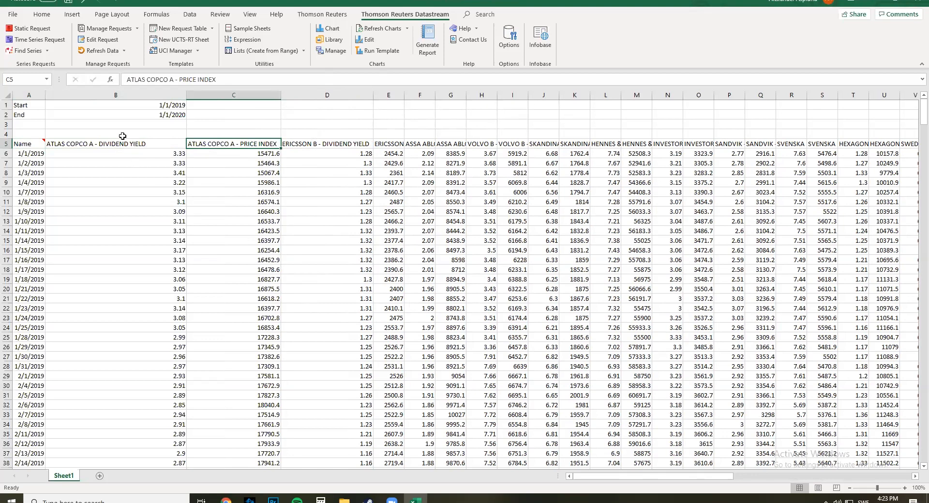
# Look across all the constituents' dividend yield and price index columns and return to the Name cell in A5
pyautogui.moveTo(680, 479); pyautogui.dragTo(862, 481)
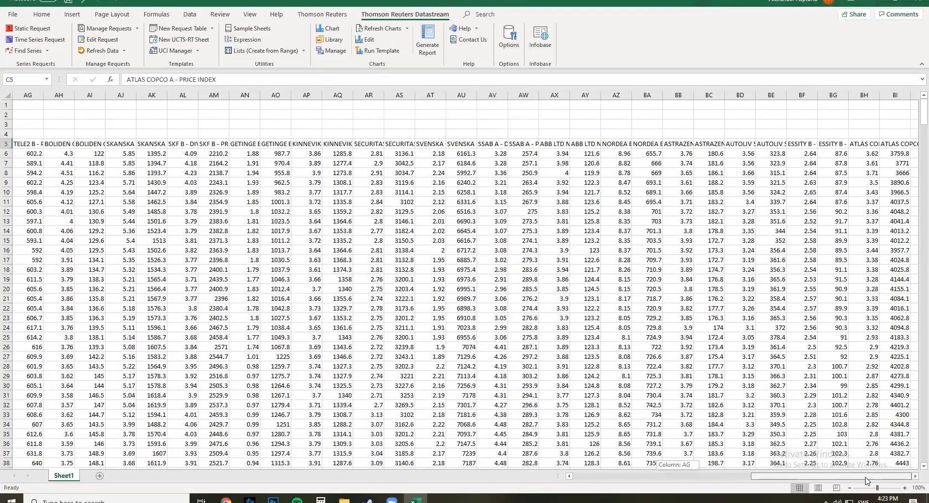
pyautogui.moveTo(864, 480); pyautogui.dragTo(600, 479)
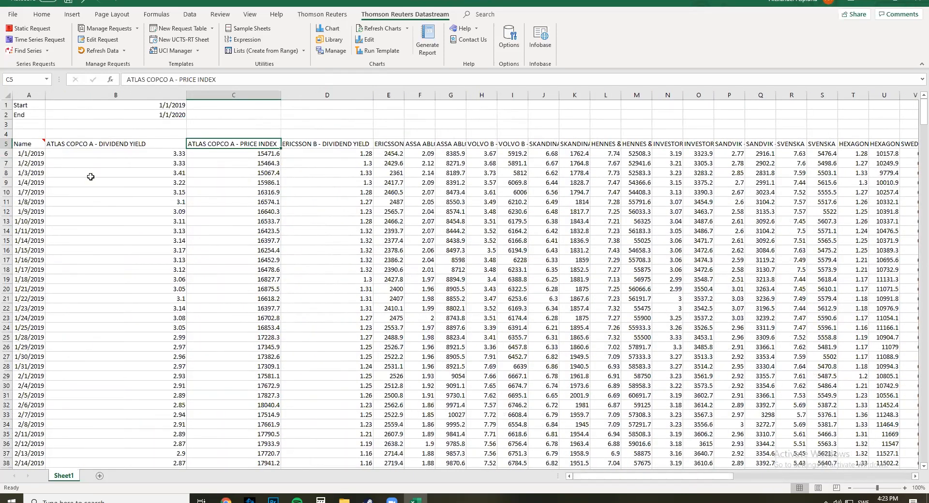
pyautogui.click(30, 143)
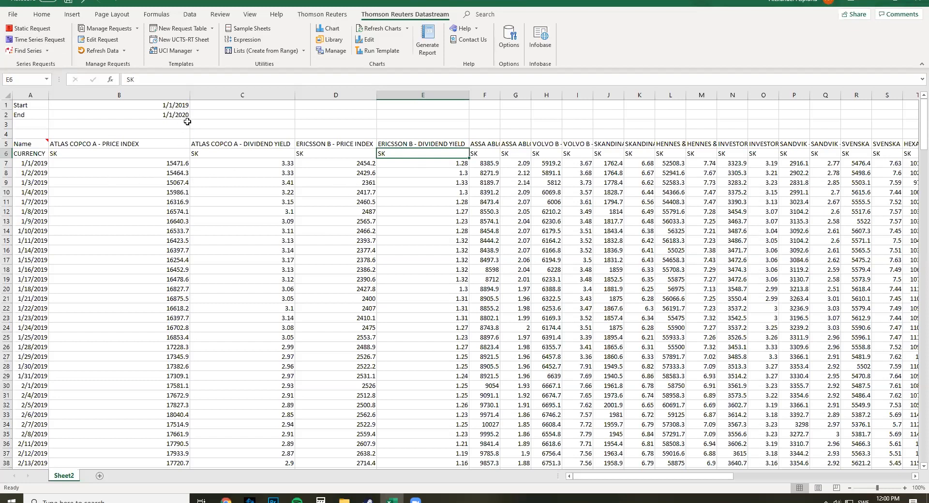
# At cell A5, request the daily price index (PI) of OMX Stockholm 30 (SWEDOMX) with start date -2Y and a blank end date, and check its first dates
pyautogui.click(32, 145)
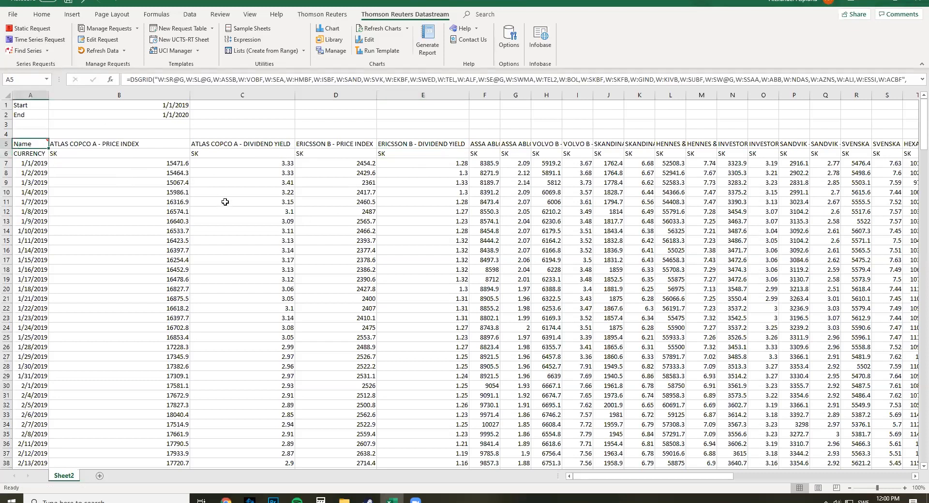
pyautogui.click(38, 40)
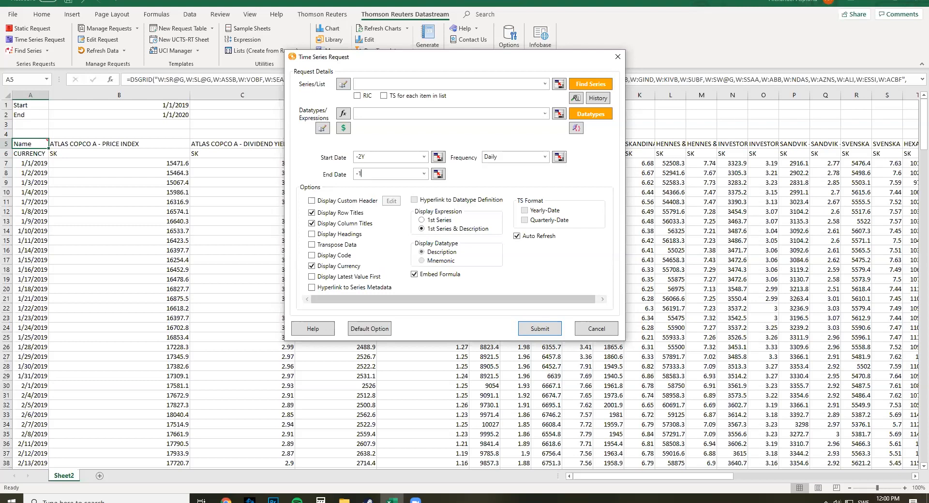
pyautogui.doubleClick(383, 176)
pyautogui.click(545, 83)
pyautogui.click(393, 105)
pyautogui.click(545, 114)
pyautogui.click(372, 135)
pyautogui.click(551, 328)
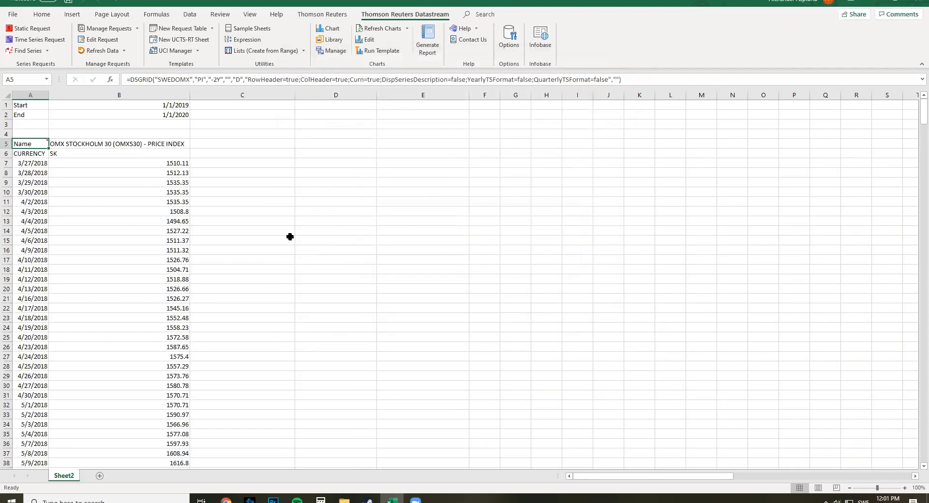
pyautogui.click(28, 169)
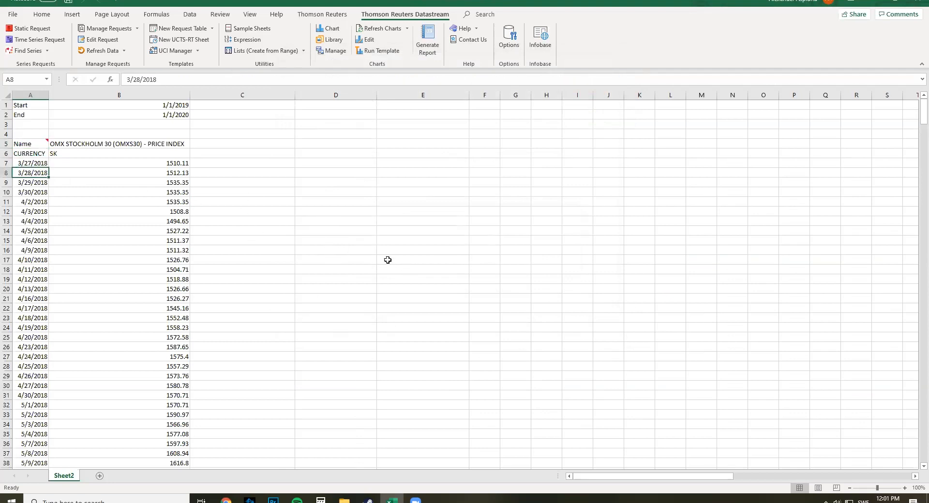
pyautogui.click(33, 164)
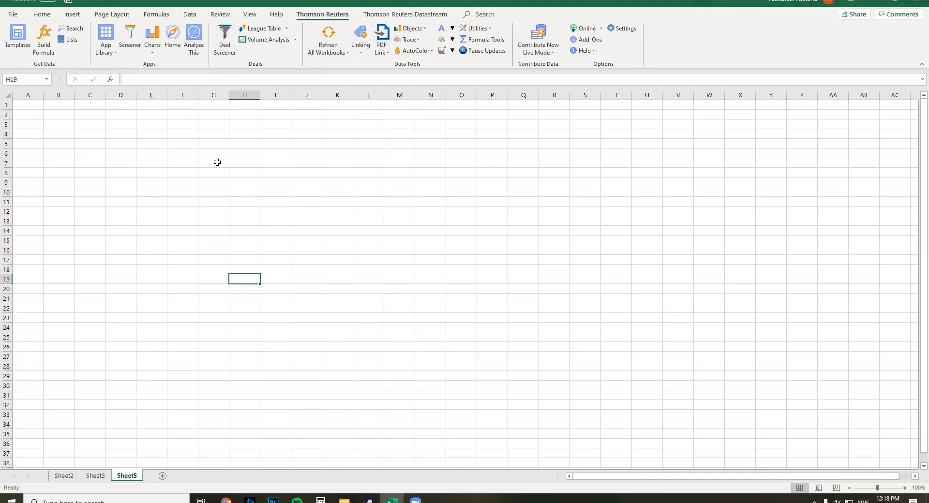
# Open the Deal Screener with cell A2 of Sheet5 selected and set the screen's universe to Equity Deals
pyautogui.click(27, 112)
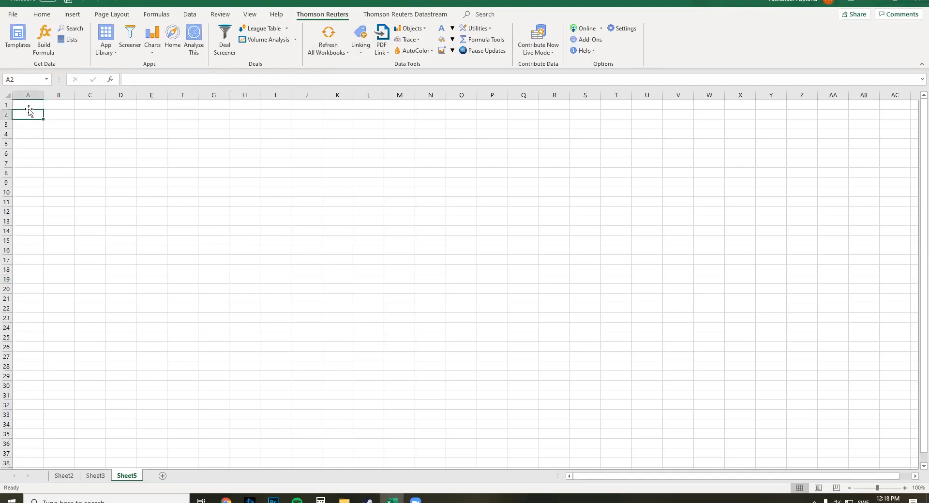
pyautogui.click(225, 41)
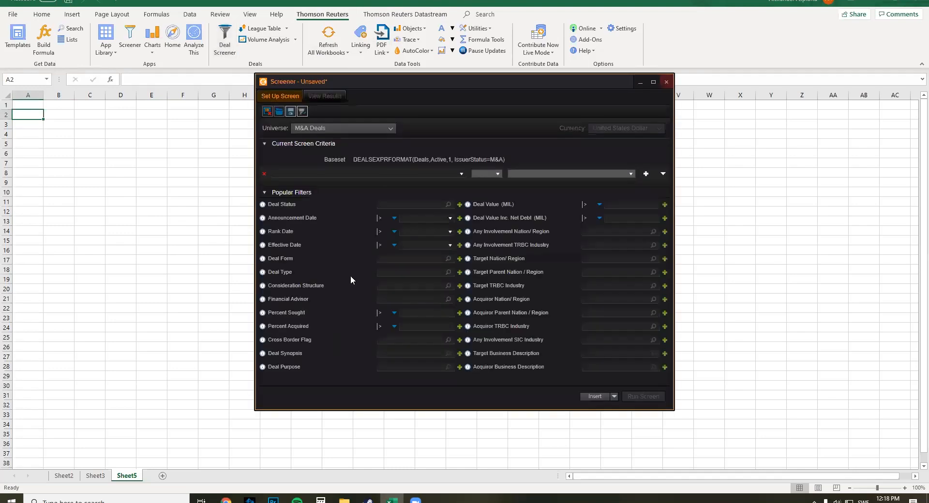
pyautogui.moveTo(388, 73); pyautogui.dragTo(329, 50)
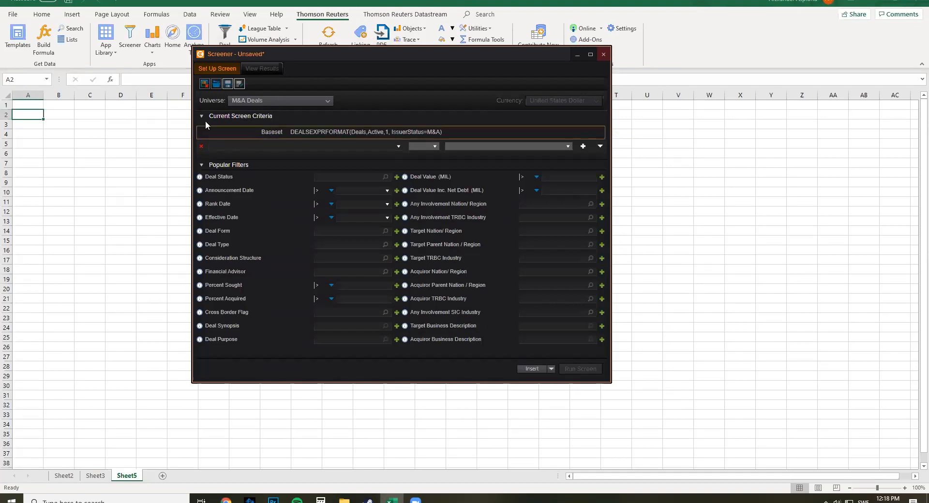
pyautogui.click(327, 103)
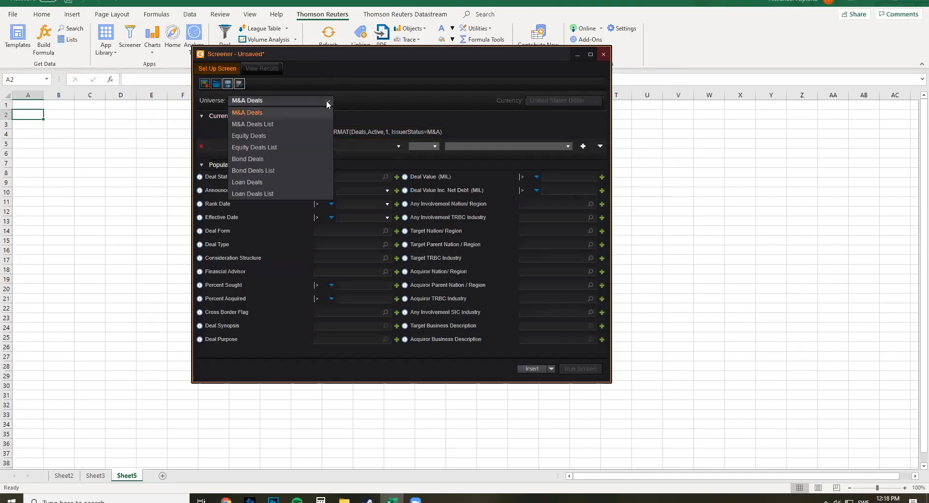
pyautogui.click(258, 137)
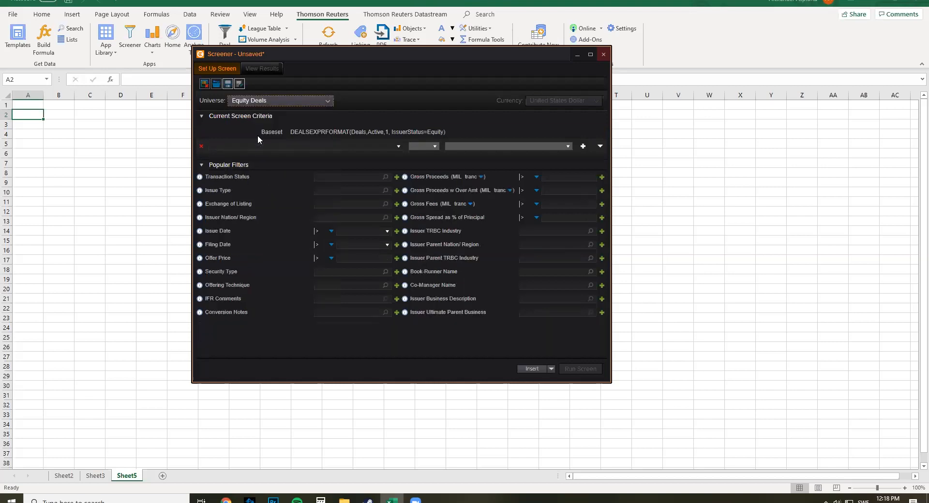
# Restrict the screen to the IPO issue type and read the descriptions of the other popular filters
pyautogui.click(325, 188)
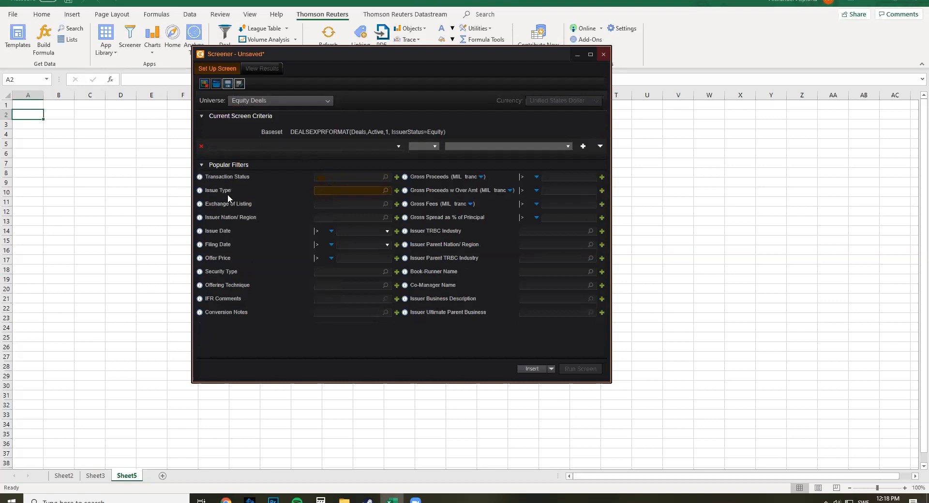
pyautogui.write('IP')
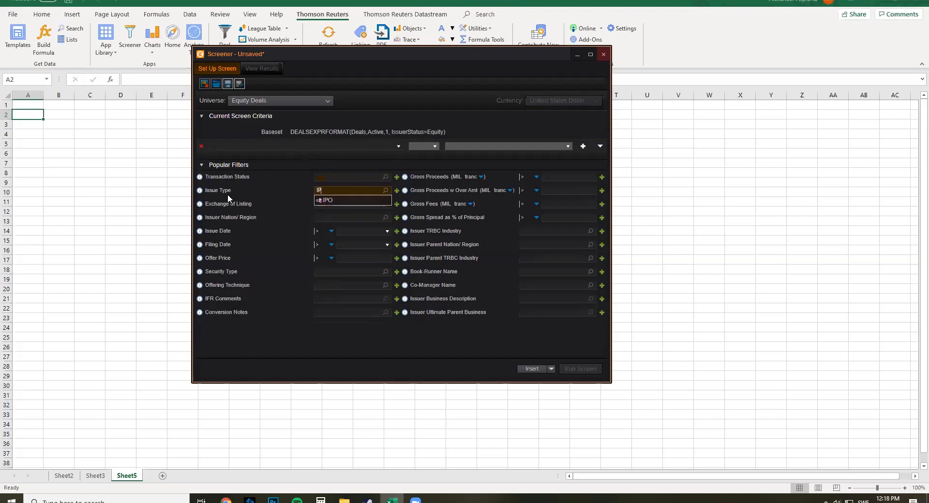
pyautogui.click(323, 199)
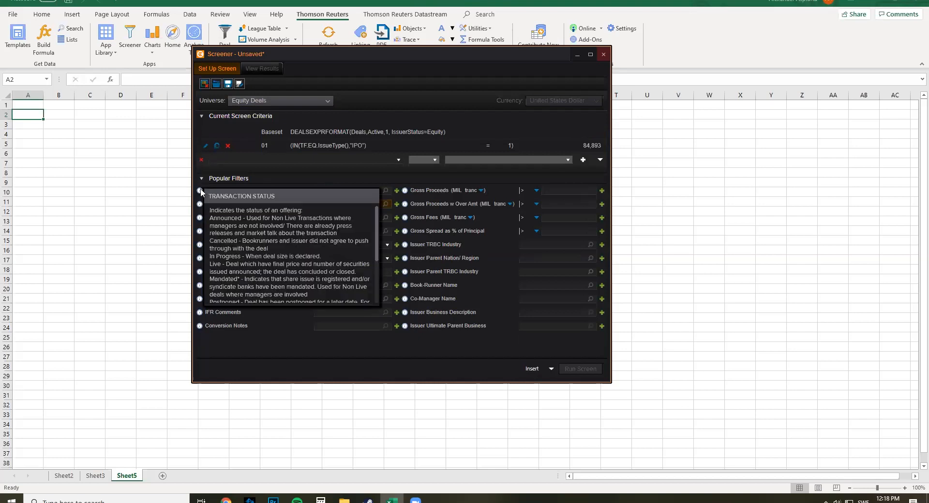
pyautogui.moveTo(200, 205)
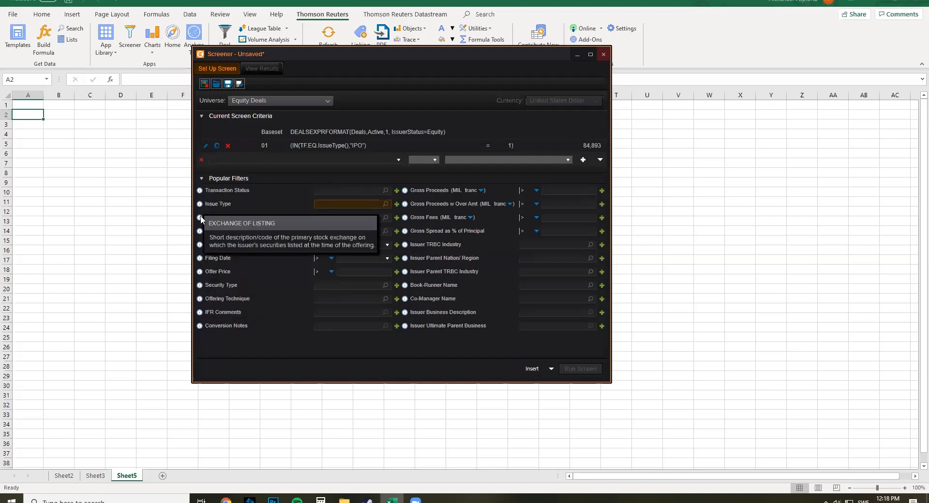
pyautogui.moveTo(200, 231)
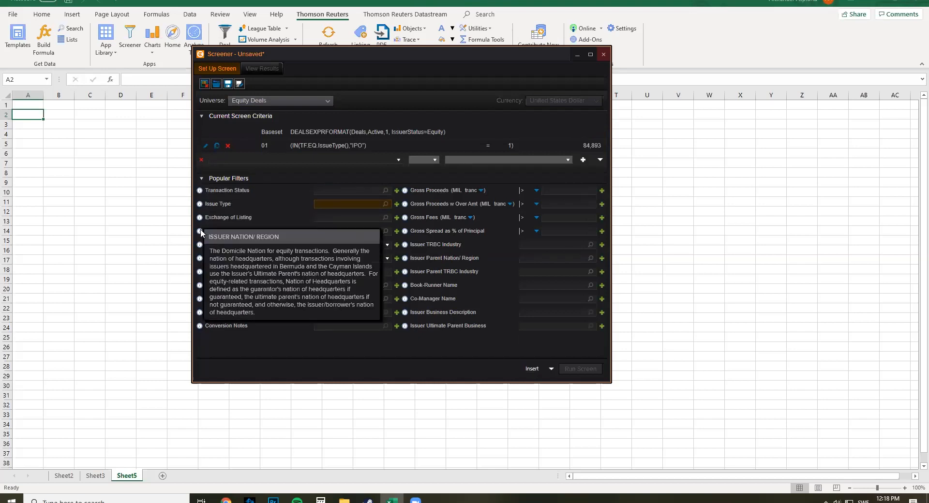
pyautogui.moveTo(202, 248)
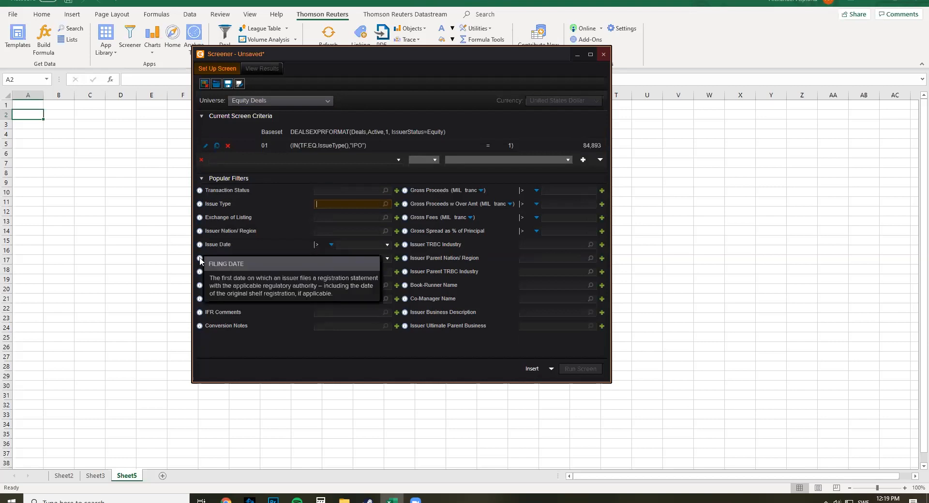
pyautogui.moveTo(200, 272)
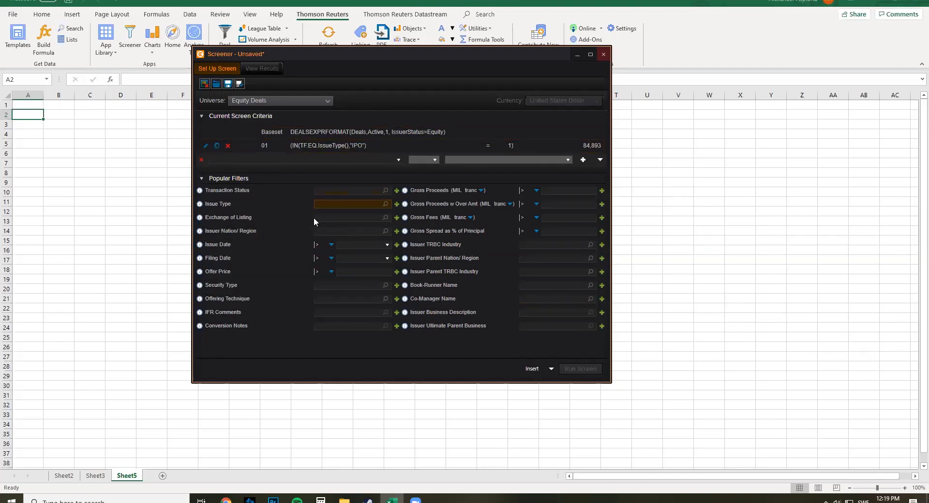
pyautogui.click(340, 231)
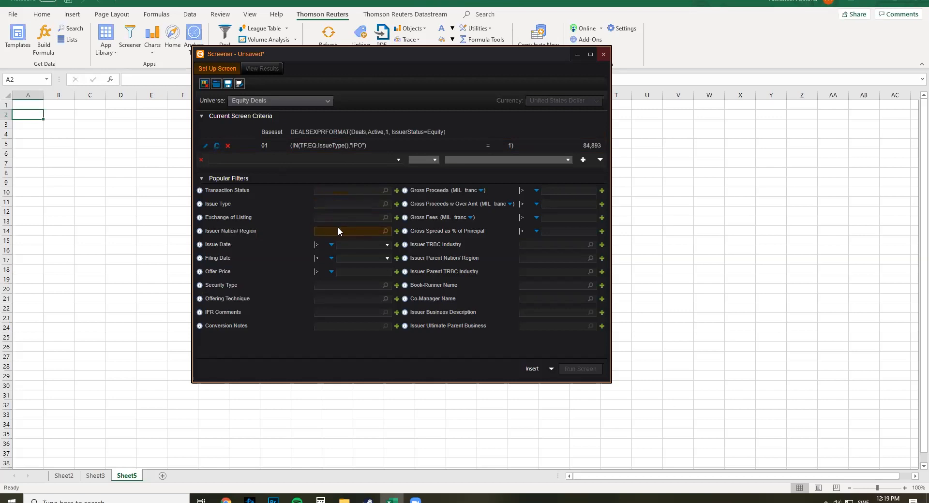
pyautogui.write('OMX')
pyautogui.press('BackSpace')
pyautogui.write('S')
pyautogui.press('BackSpace')
pyautogui.press('BackSpace')
pyautogui.press('BackSpace')
# Restrict the exchange of listing to OMX Stockholm (OMXST) and the issuer parent nation/region to Sweden
pyautogui.click(346, 217)
pyautogui.write('OMXS')
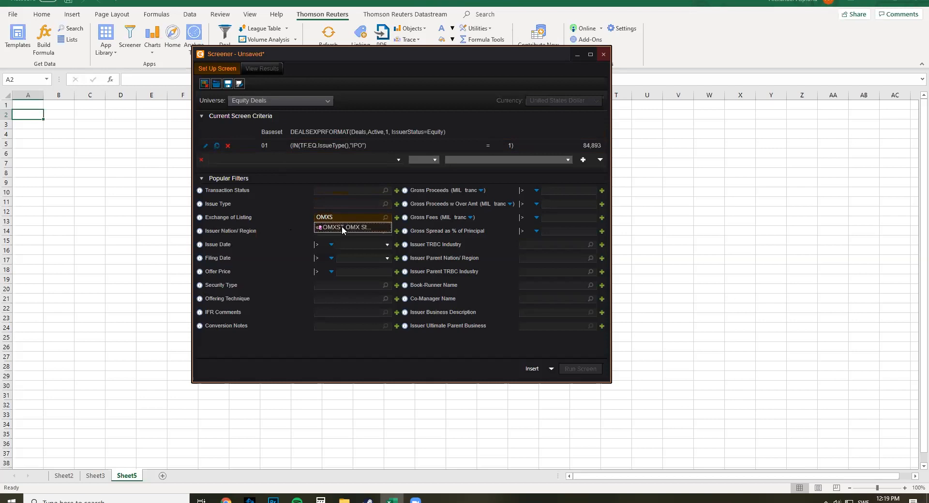
pyautogui.click(342, 226)
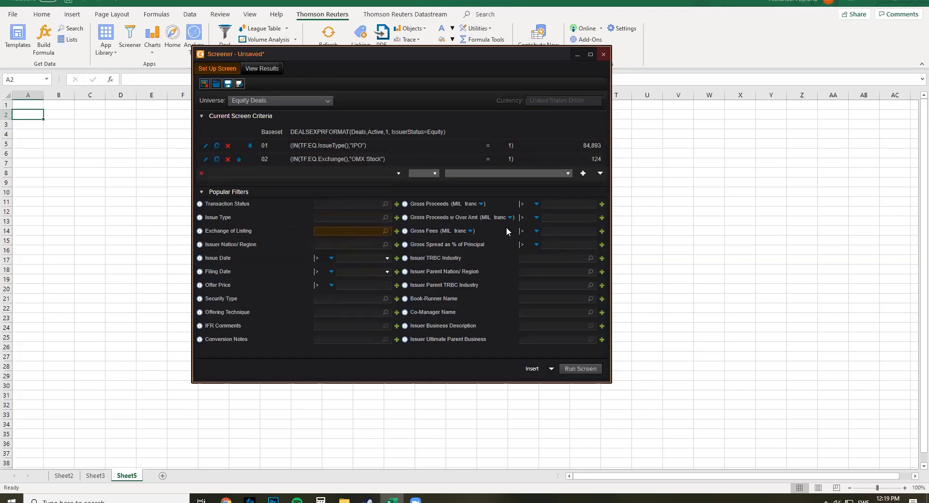
pyautogui.click(530, 272)
pyautogui.write('Sweden')
pyautogui.click(536, 280)
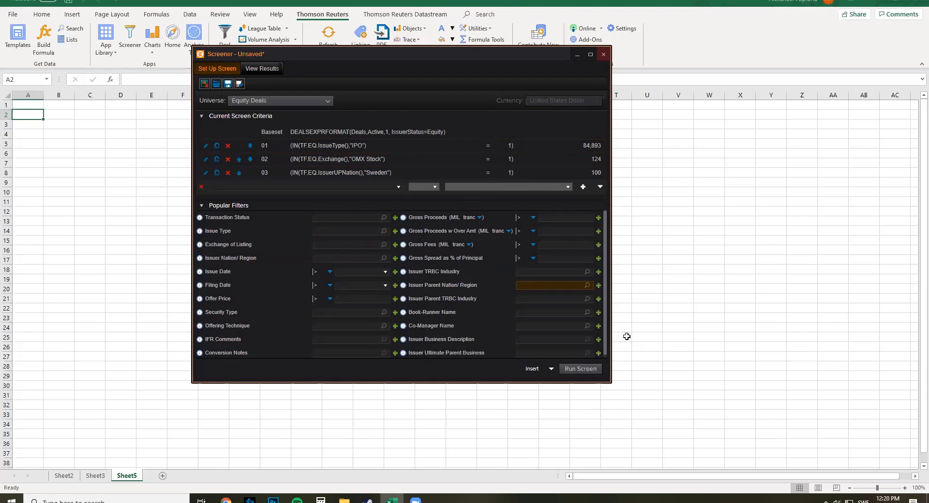
# Run the screen and look across the columns of the resulting data table
pyautogui.click(575, 370)
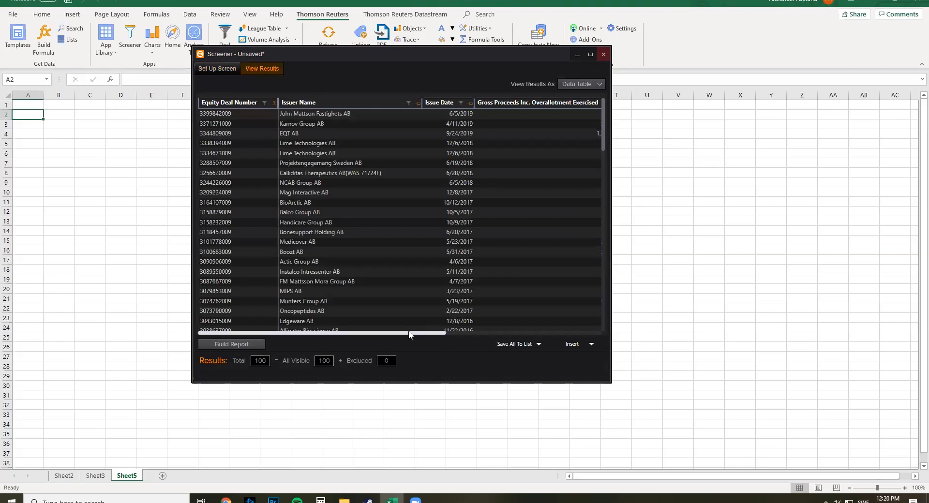
pyautogui.moveTo(409, 334); pyautogui.dragTo(457, 344)
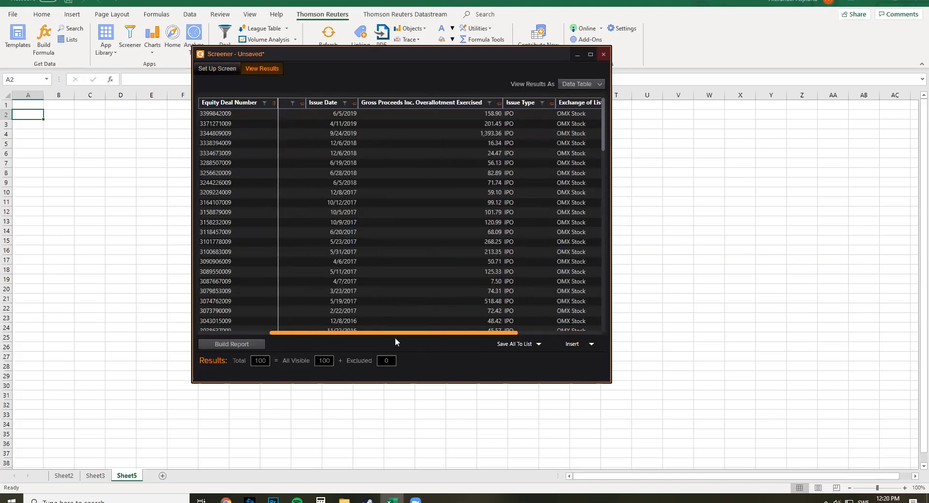
pyautogui.moveTo(270, 335); pyautogui.dragTo(235, 329)
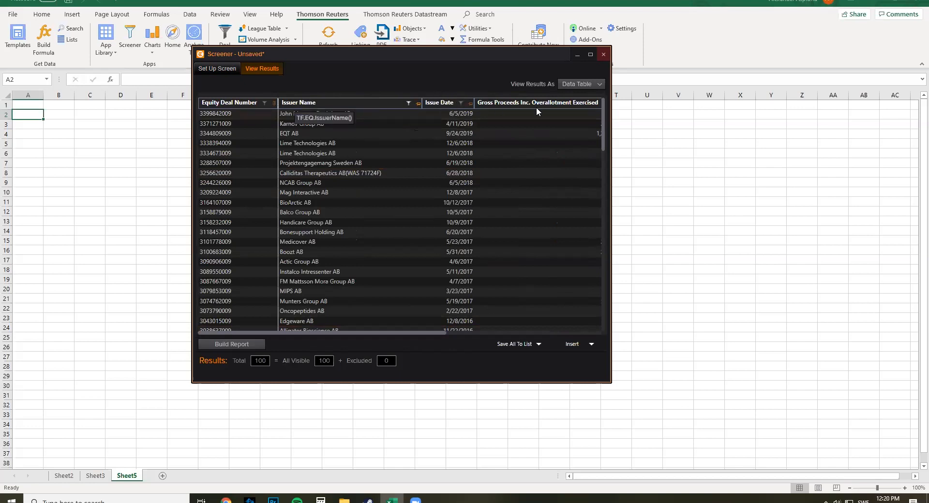
# Add the Transaction Status column to the report columns of the screening results
pyautogui.click(234, 344)
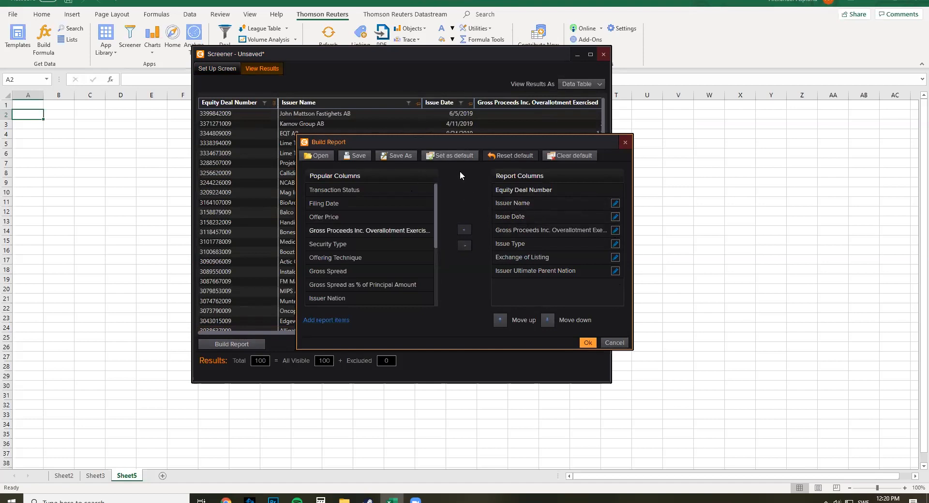
pyautogui.click(357, 189)
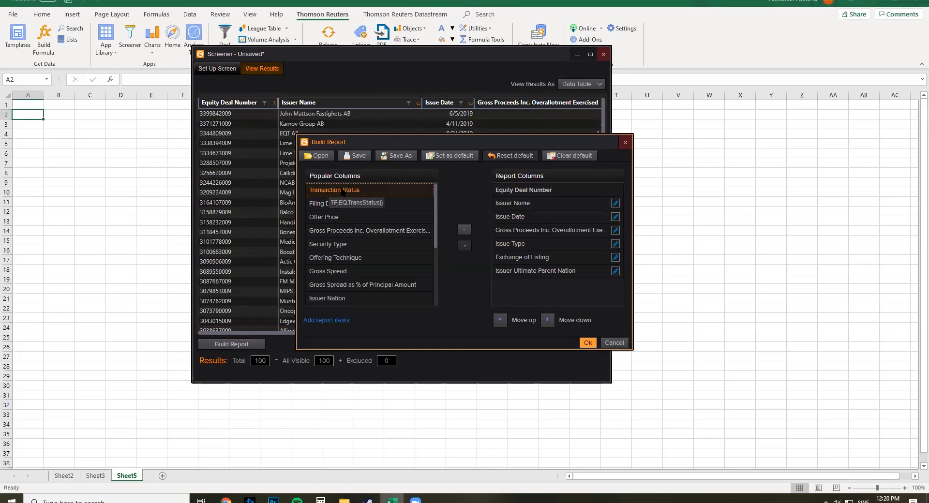
pyautogui.click(463, 228)
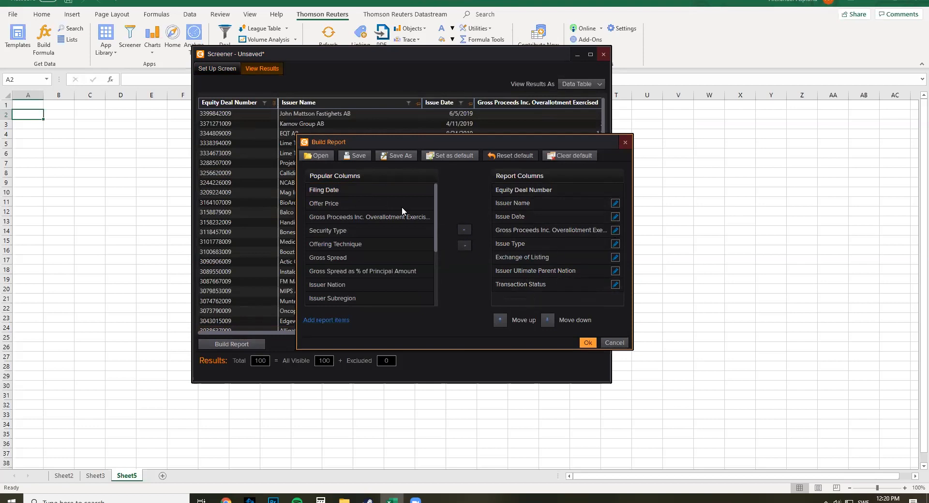
pyautogui.moveTo(437, 223)
pyautogui.mouseDown()
pyautogui.moveTo(439, 283)
pyautogui.moveTo(437, 215)
pyautogui.mouseUp()
pyautogui.click(591, 343)
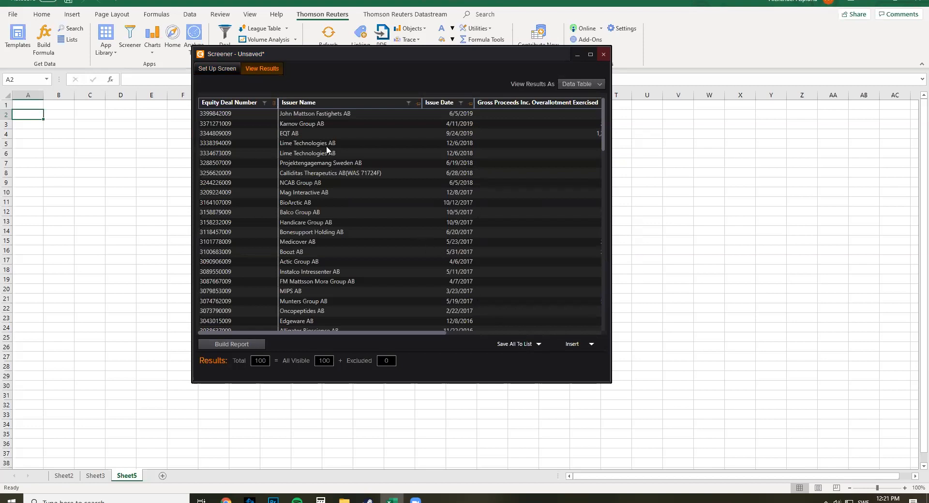
# Examine the Transaction Status of the listed IPO deals and return to the issue date and gross proceeds columns
pyautogui.moveTo(416, 332); pyautogui.dragTo(600, 326)
pyautogui.scroll(-5, 566, 261)
pyautogui.scroll(-3, 563, 264)
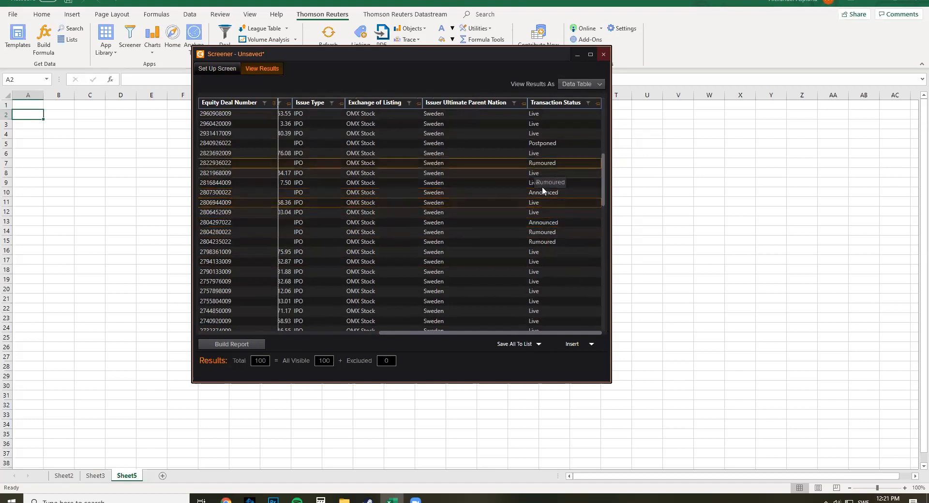
pyautogui.scroll(-5, 544, 291)
pyautogui.scroll(-2, 545, 294)
pyautogui.scroll(2, 603, 208)
pyautogui.click(604, 104)
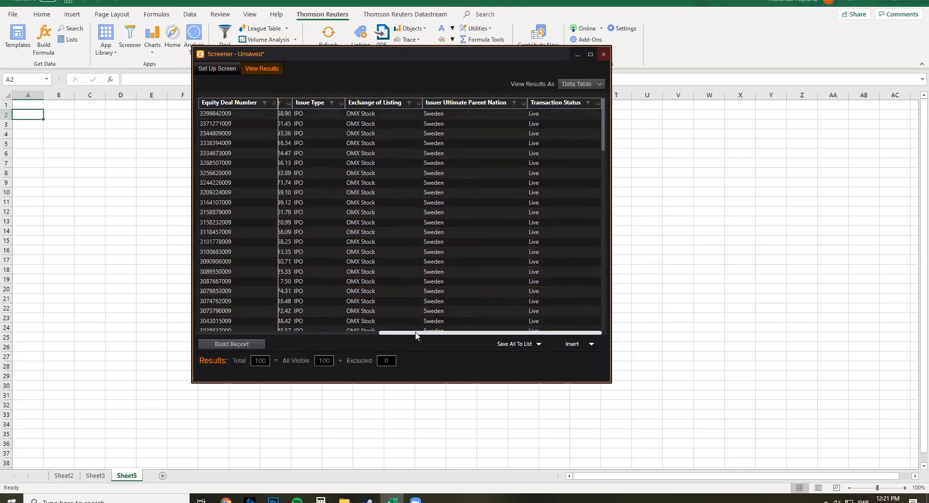
pyautogui.moveTo(415, 333); pyautogui.dragTo(267, 335)
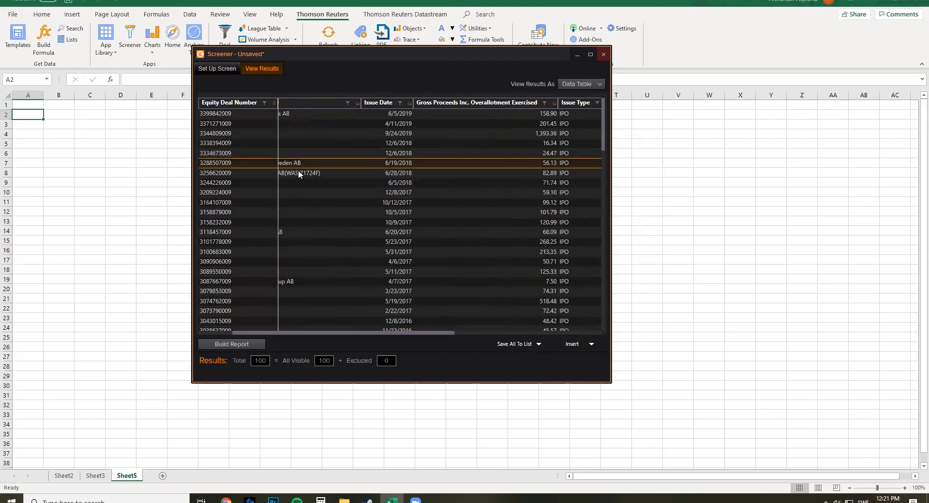
# Insert the IPO screening results into Sheet5 as a table and close the Screener
pyautogui.click(590, 345)
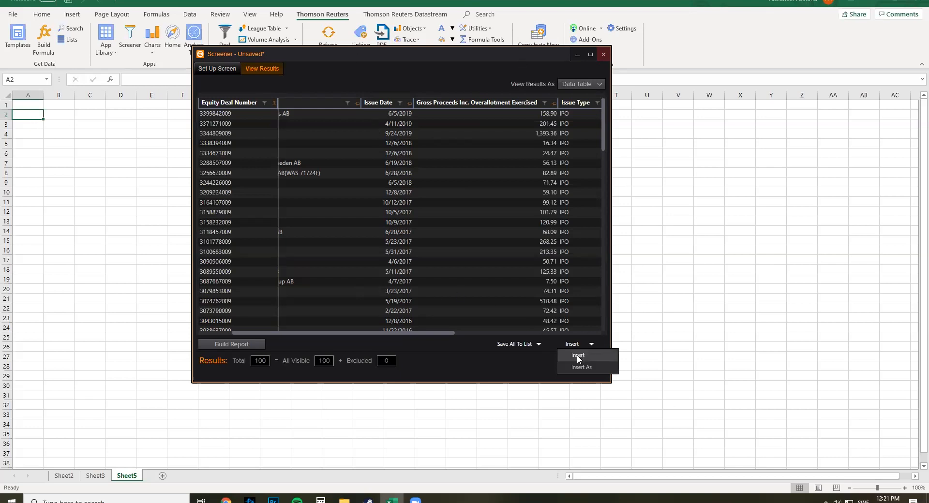
pyautogui.click(580, 354)
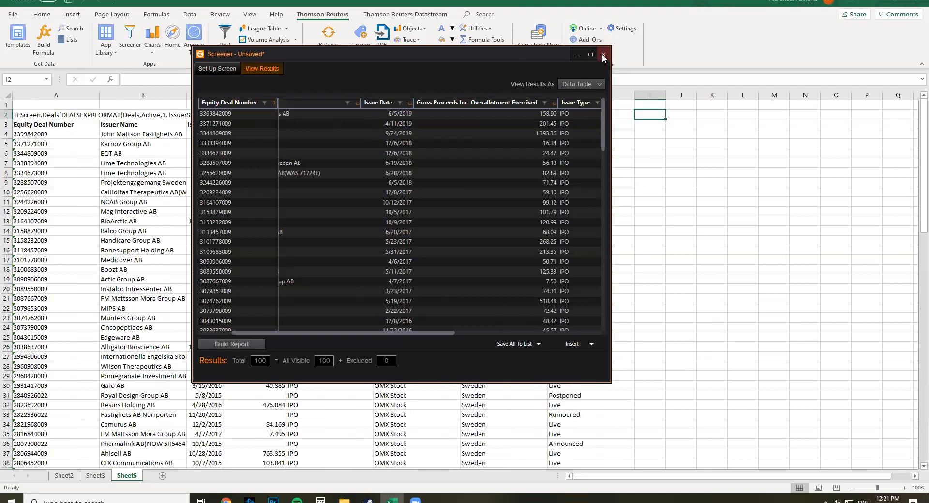
pyautogui.click(603, 55)
pyautogui.click(630, 211)
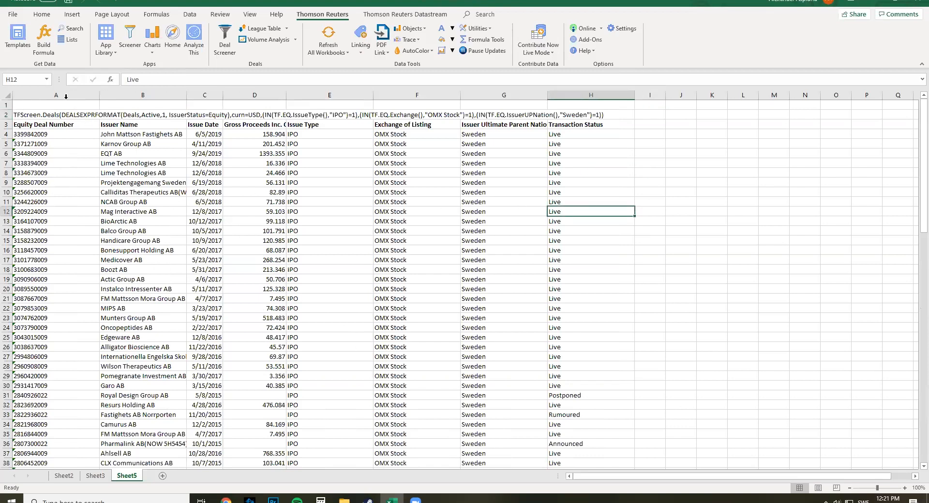
pyautogui.click(6, 104)
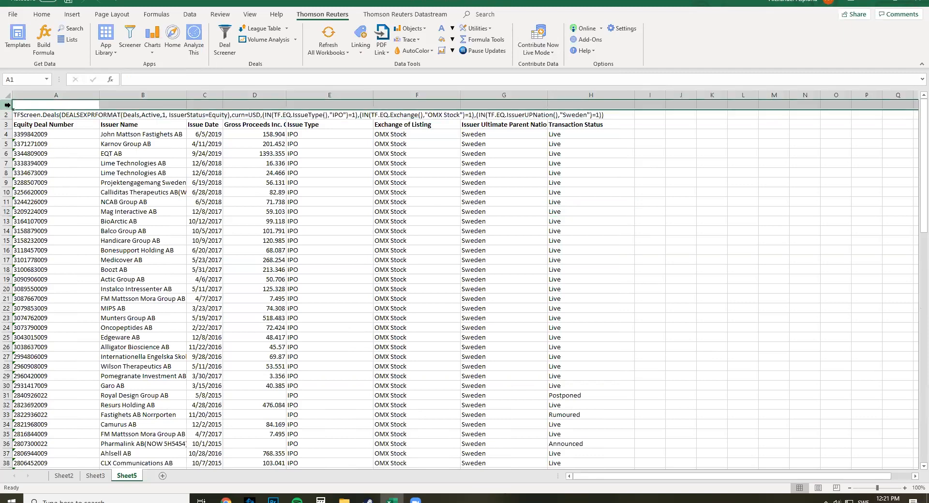
pyautogui.click(12, 14)
pyautogui.click(12, 17)
pyautogui.click(650, 191)
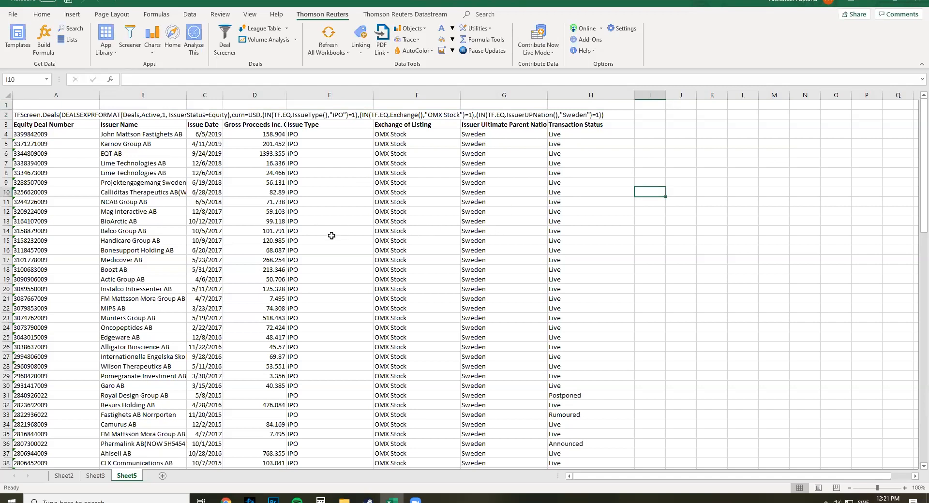
# Look through the inserted IPO deals down the sheet and return to the header rows
pyautogui.scroll(-3, 334, 233)
pyautogui.scroll(-7, 365, 243)
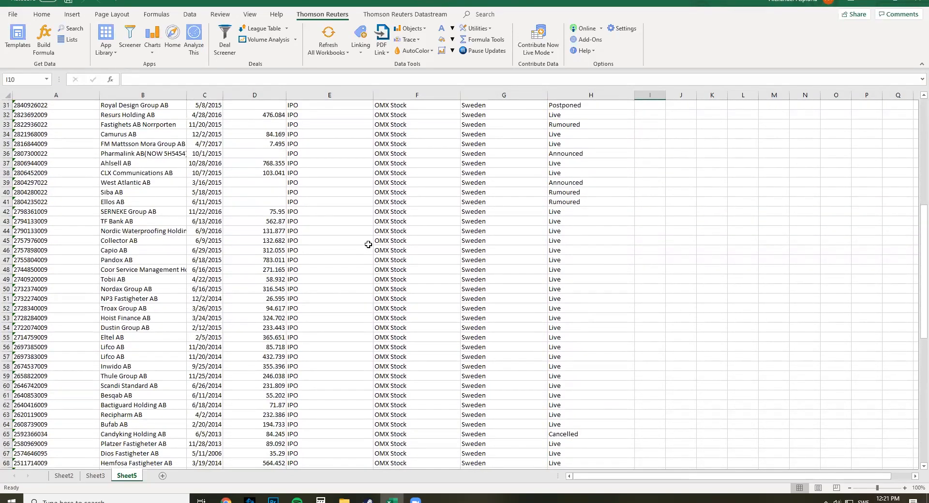
pyautogui.scroll(-1, 368, 245)
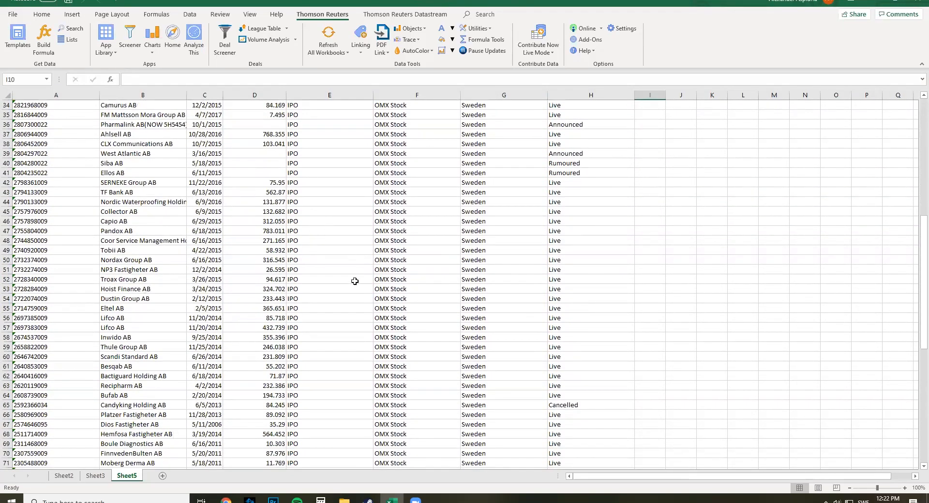
pyautogui.scroll(11, 355, 280)
pyautogui.click(670, 122)
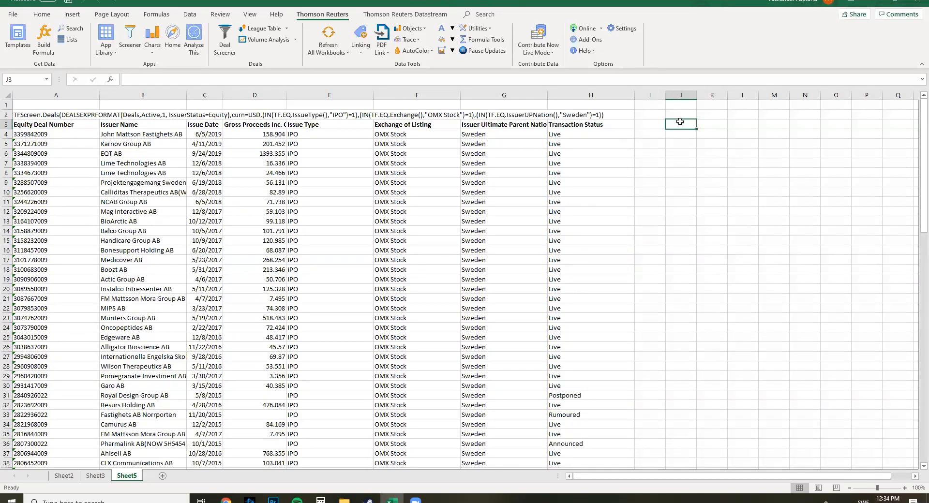